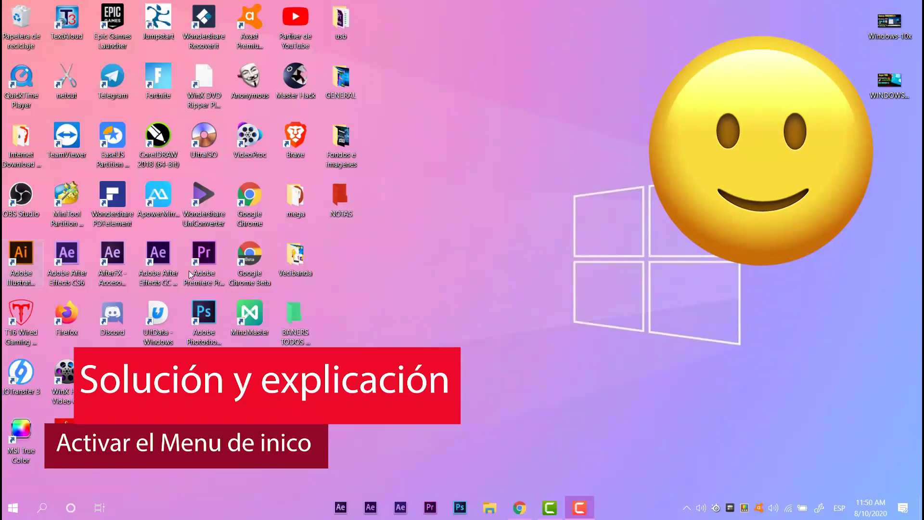
- Open the Start menu and examine its current app list and tile layout
{"action": "key", "text": "super"}
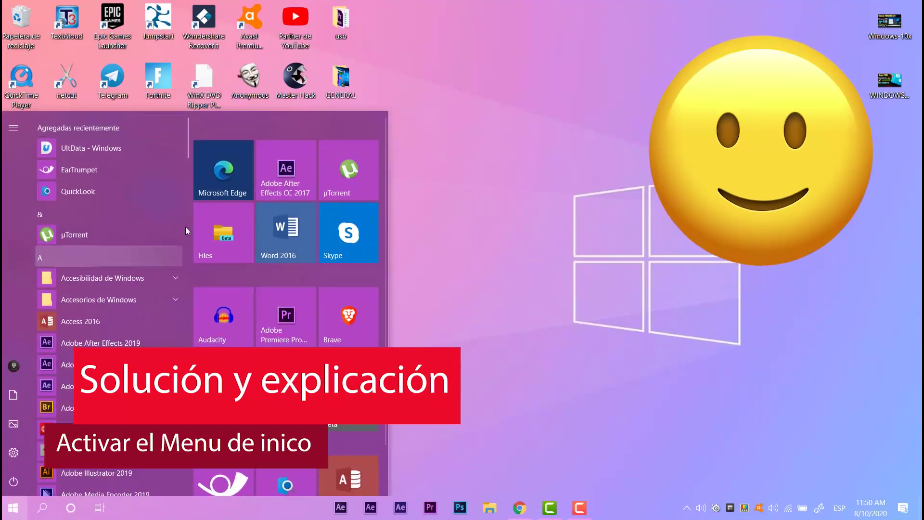
{"action": "key", "text": "super"}
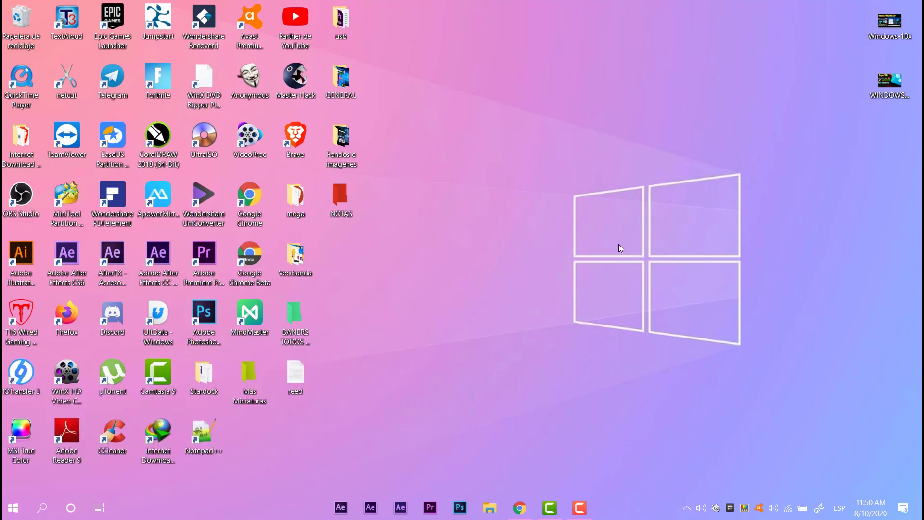
{"action": "left_click", "coordinate": [13, 507]}
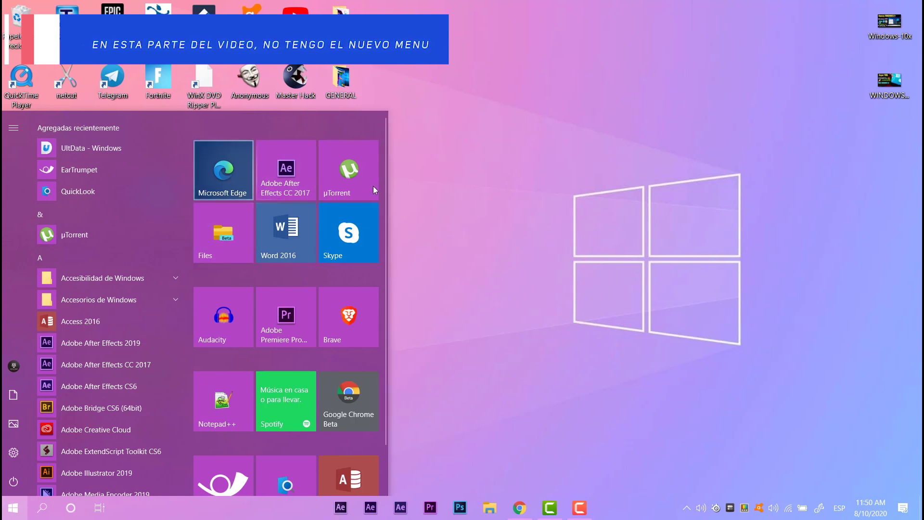
{"action": "scroll", "coordinate": [341, 318], "scroll_direction": "down", "scroll_amount": 1}
{"action": "scroll", "coordinate": [274, 300], "scroll_direction": "up", "scroll_amount": 1}
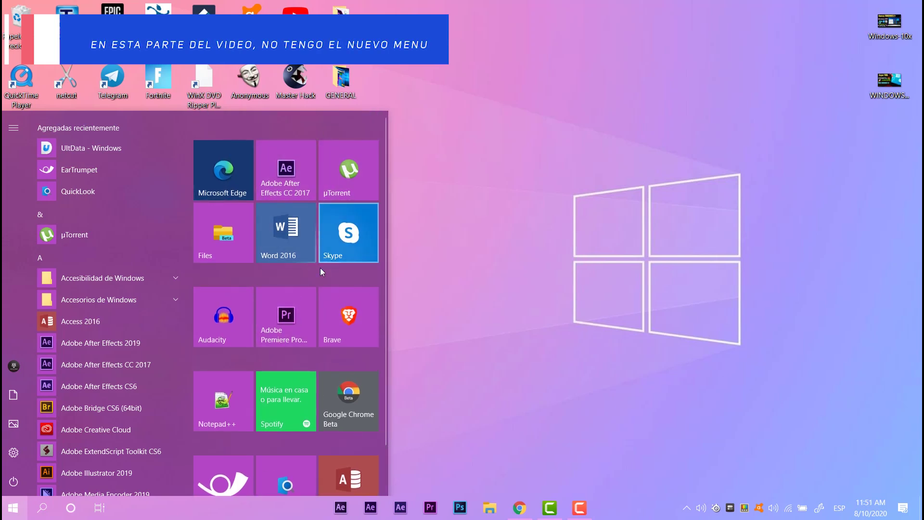
{"action": "scroll", "coordinate": [286, 395], "scroll_direction": "down", "scroll_amount": 2}
{"action": "scroll", "coordinate": [322, 285], "scroll_direction": "up", "scroll_amount": 2}
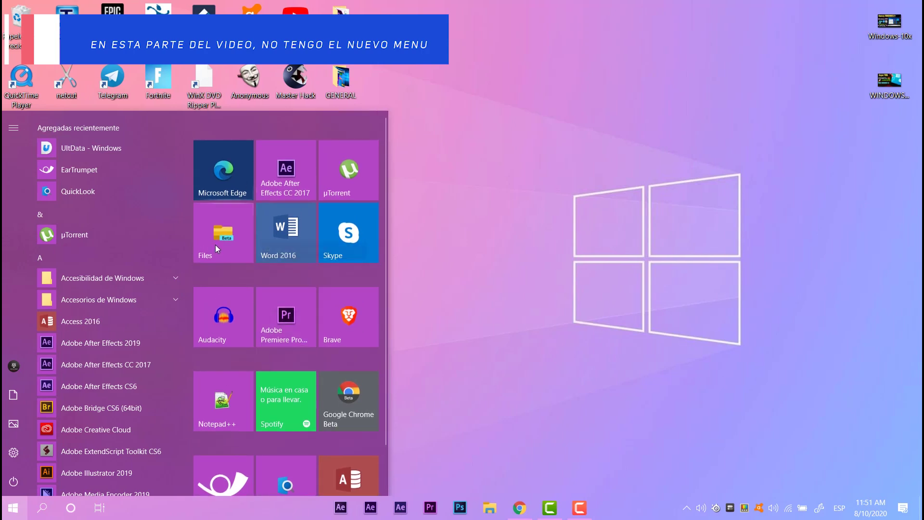
{"action": "scroll", "coordinate": [331, 356], "scroll_direction": "down", "scroll_amount": 2}
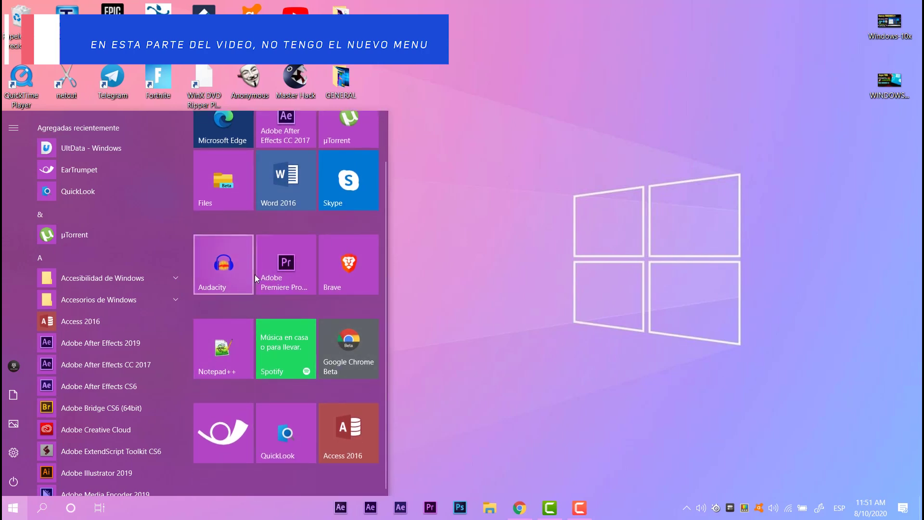
{"action": "left_click", "coordinate": [524, 181]}
{"action": "left_click", "coordinate": [13, 507]}
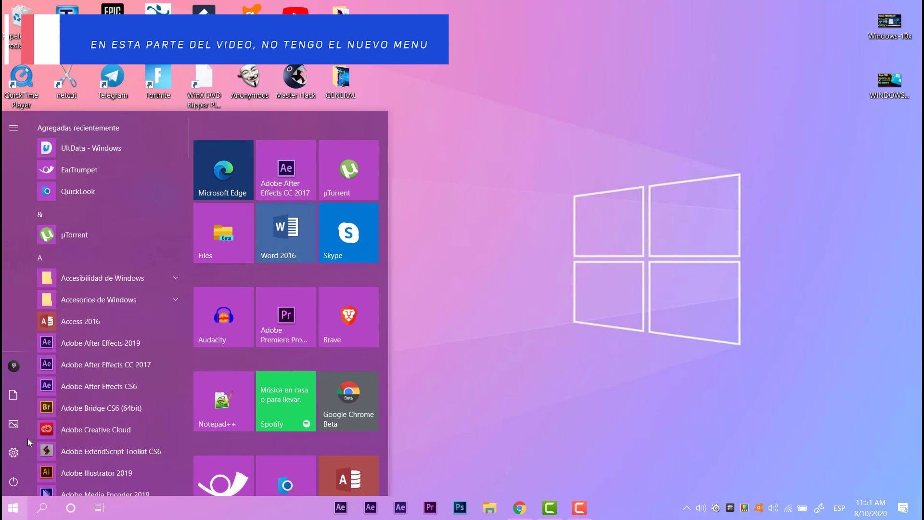
- Look over the theme and accent colour options in the desktop's personalization settings, and close the settings window
{"action": "right_click", "coordinate": [500, 135]}
{"action": "left_click", "coordinate": [543, 295]}
{"action": "left_click", "coordinate": [62, 161]}
{"action": "scroll", "coordinate": [244, 168], "scroll_direction": "down", "scroll_amount": 3}
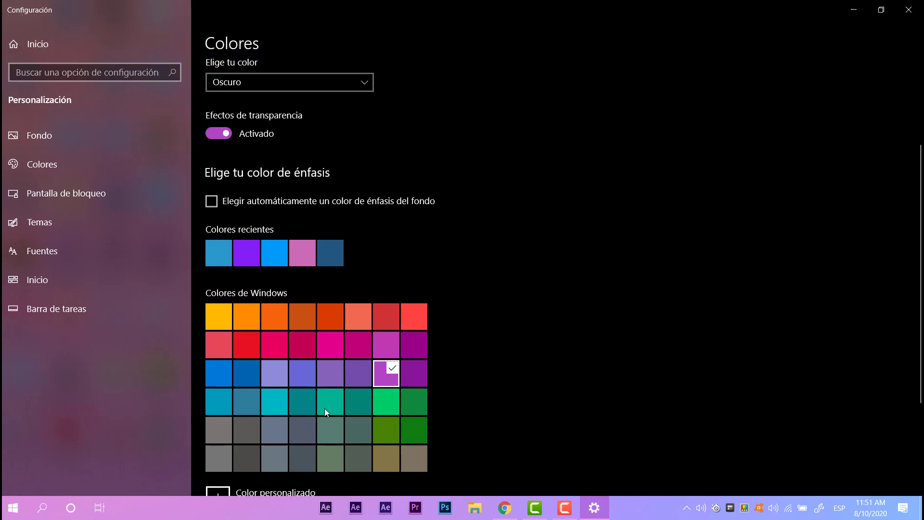
{"action": "scroll", "coordinate": [374, 372], "scroll_direction": "down", "scroll_amount": 3}
{"action": "scroll", "coordinate": [328, 378], "scroll_direction": "up", "scroll_amount": 3}
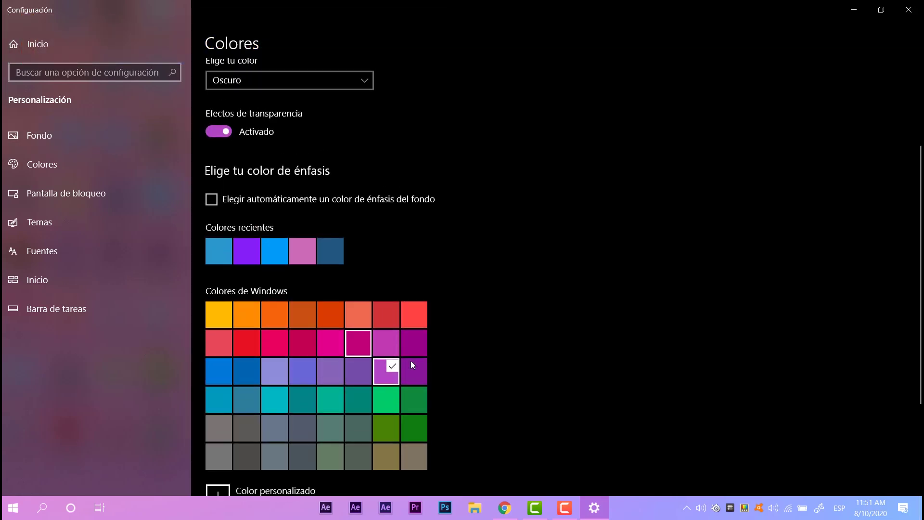
{"action": "left_click", "coordinate": [909, 10]}
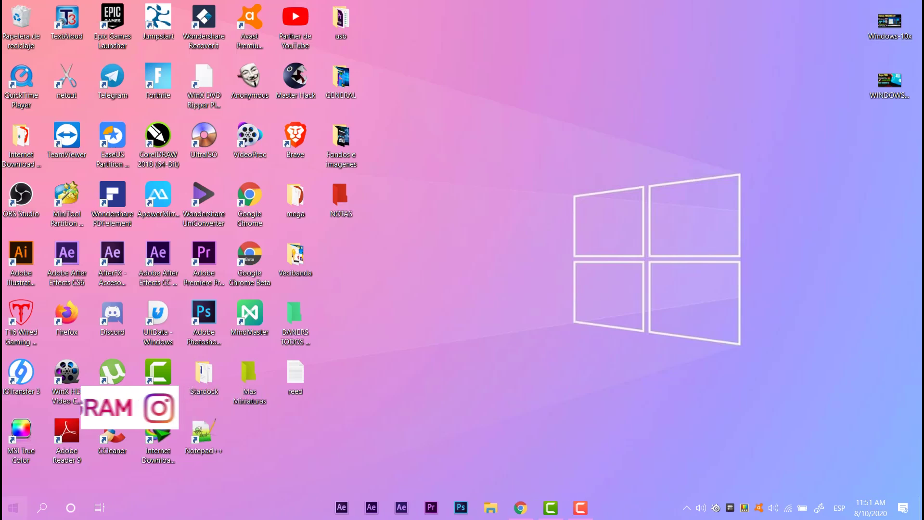
- Reopen the Start menu and review the tile background colours
{"action": "left_click", "coordinate": [13, 512]}
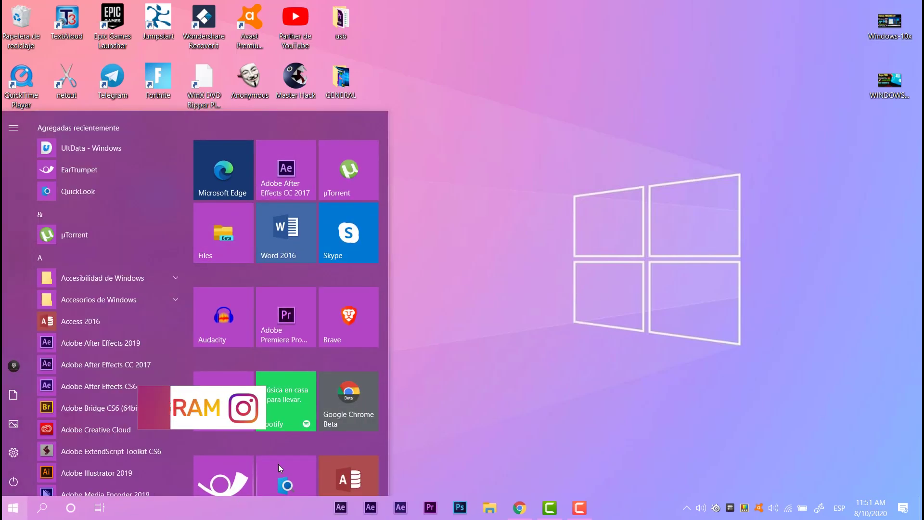
{"action": "scroll", "coordinate": [351, 319], "scroll_direction": "down", "scroll_amount": 1}
{"action": "scroll", "coordinate": [366, 269], "scroll_direction": "up", "scroll_amount": 1}
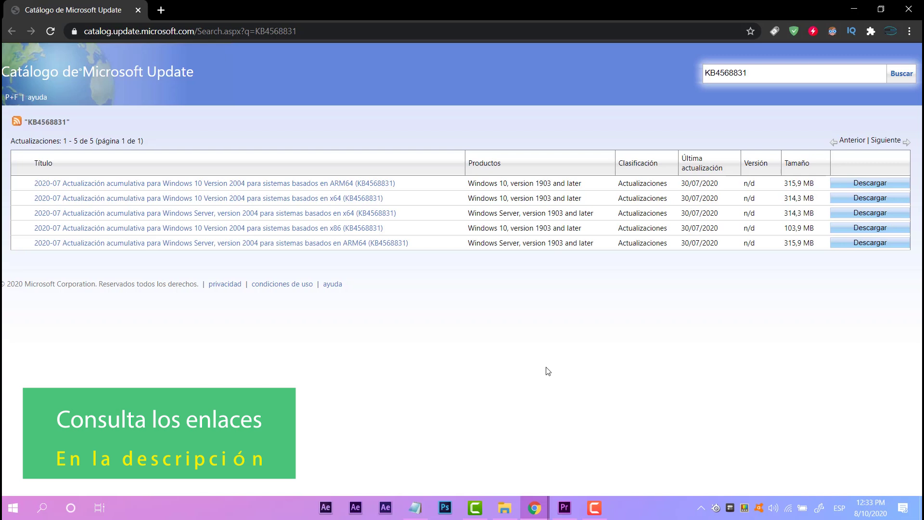
- Check the installed Windows version and OS build in the About Windows dialog, and close it
{"action": "key", "text": "super+r"}
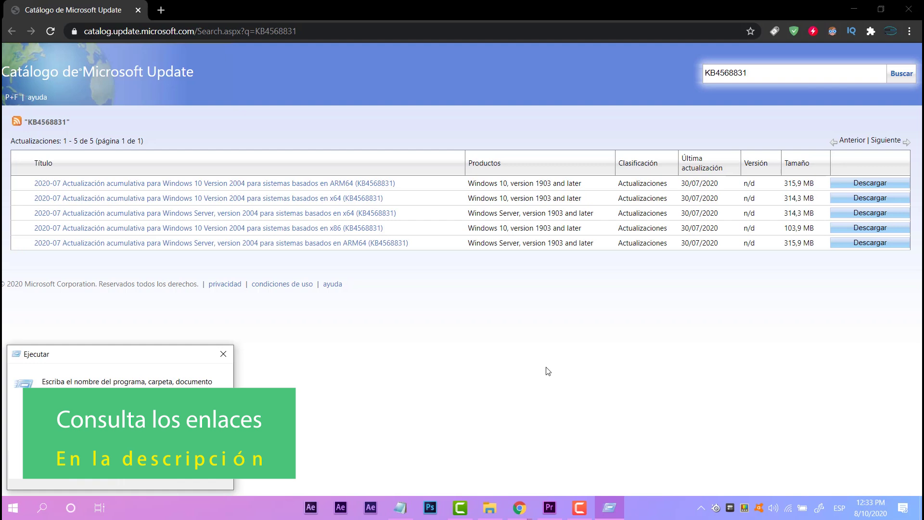
{"action": "key", "text": "Return"}
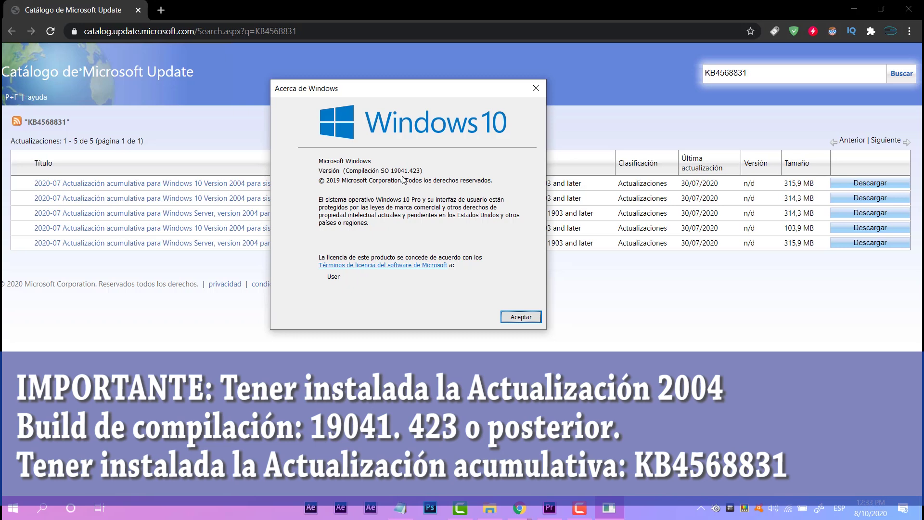
{"action": "left_click_drag", "start_coordinate": [385, 94], "coordinate": [484, 100]}
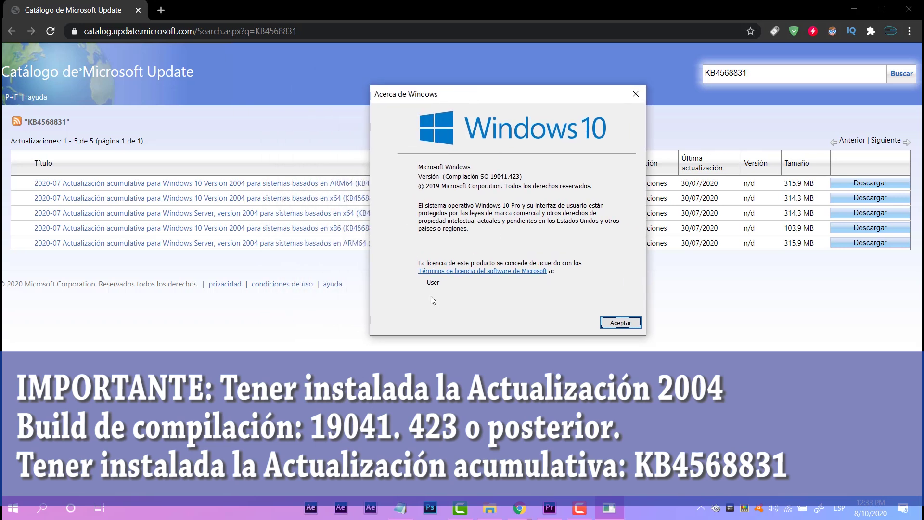
{"action": "left_click_drag", "start_coordinate": [416, 105], "coordinate": [560, 93]}
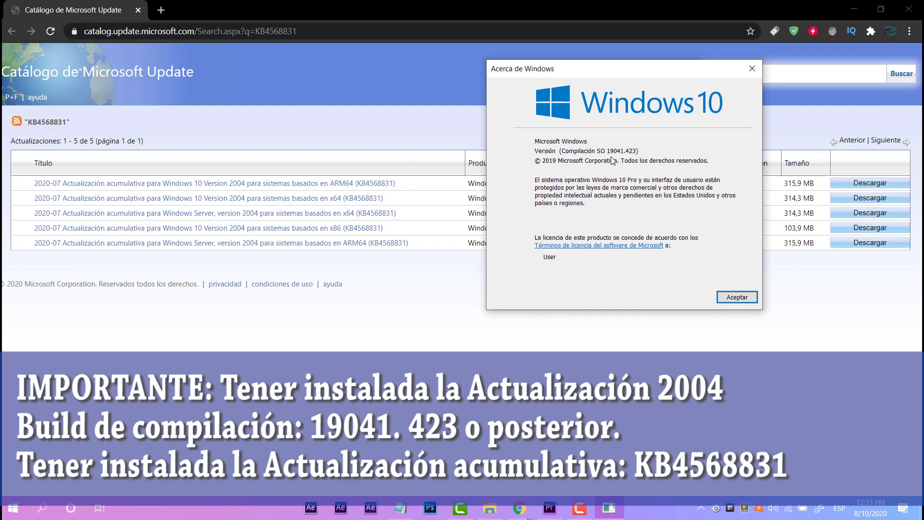
{"action": "left_click", "coordinate": [753, 75]}
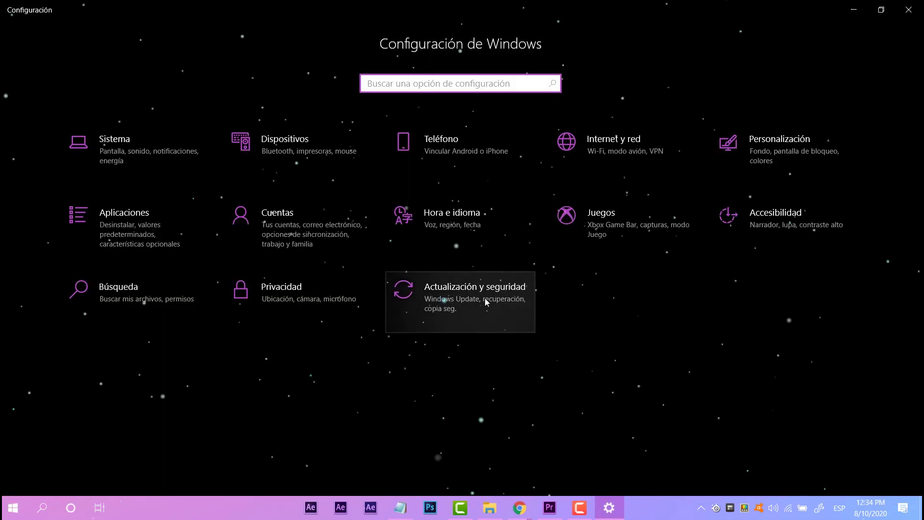
- Open the Windows Update history and bring up the full list of installed updates in a maximized window
{"action": "left_click", "coordinate": [486, 302]}
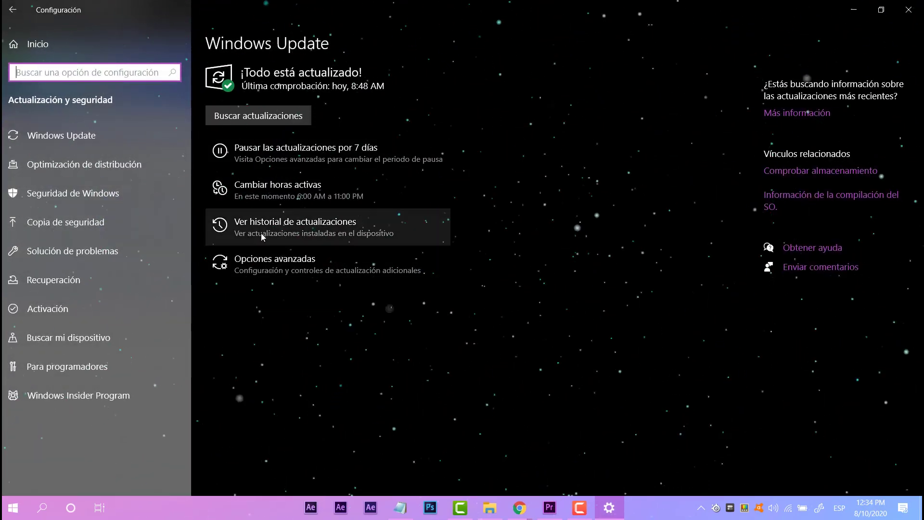
{"action": "left_click", "coordinate": [295, 225]}
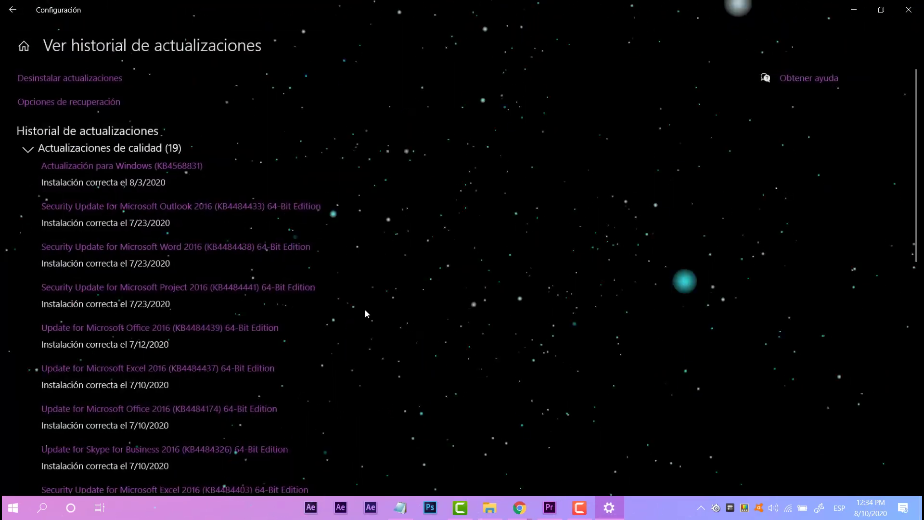
{"action": "left_click", "coordinate": [66, 77]}
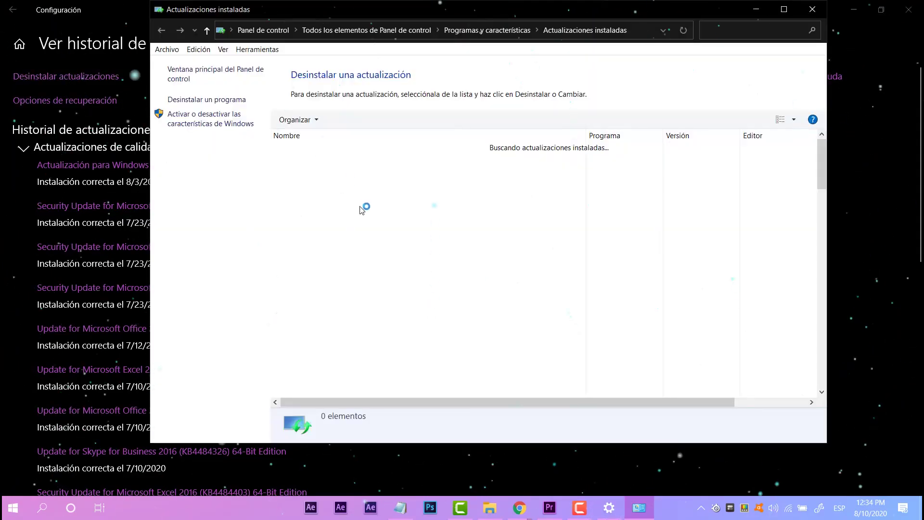
{"action": "left_click", "coordinate": [784, 14]}
- Locate and select update KB4568831 among the installed Microsoft Windows updates, and close the list
{"action": "scroll", "coordinate": [539, 208], "scroll_direction": "down", "scroll_amount": 15}
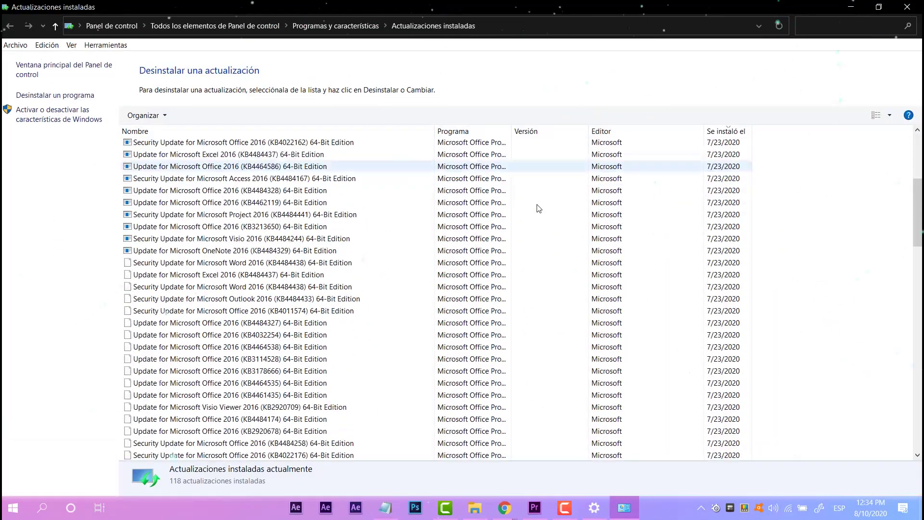
{"action": "scroll", "coordinate": [537, 260], "scroll_direction": "down", "scroll_amount": 5}
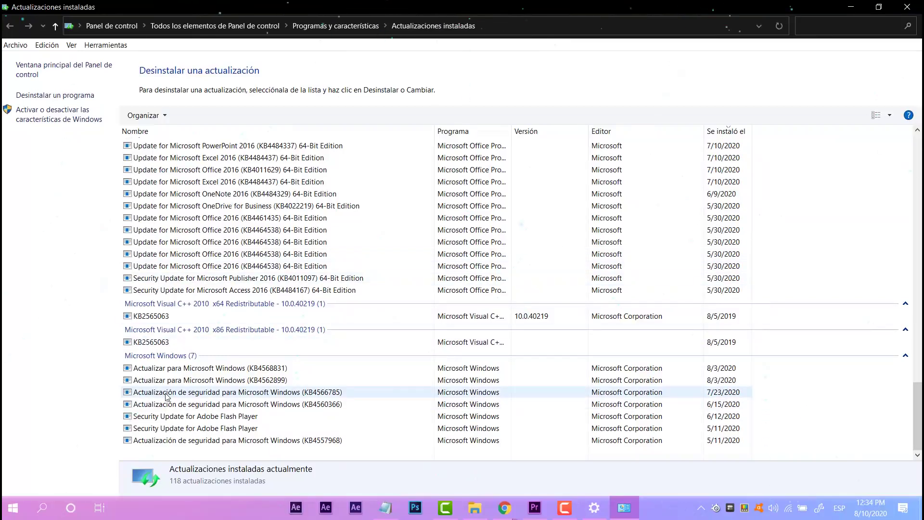
{"action": "left_click", "coordinate": [240, 372]}
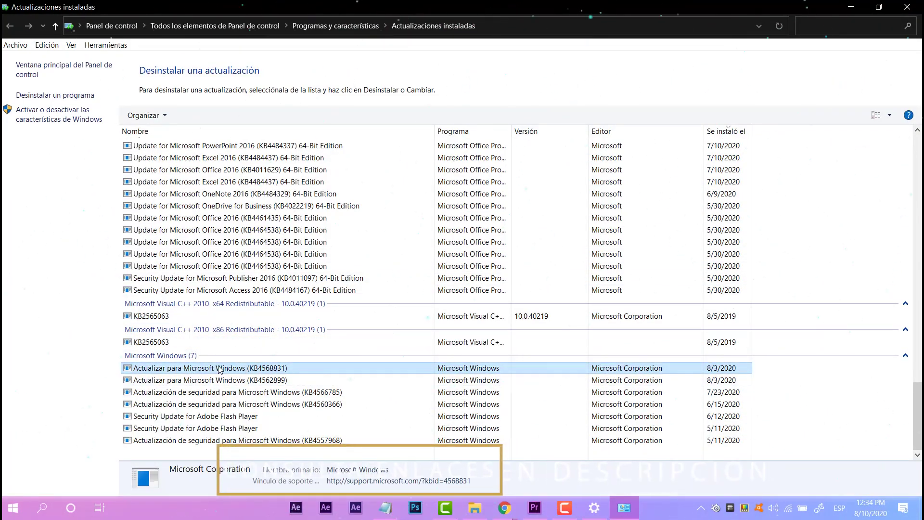
{"action": "left_click", "coordinate": [907, 6]}
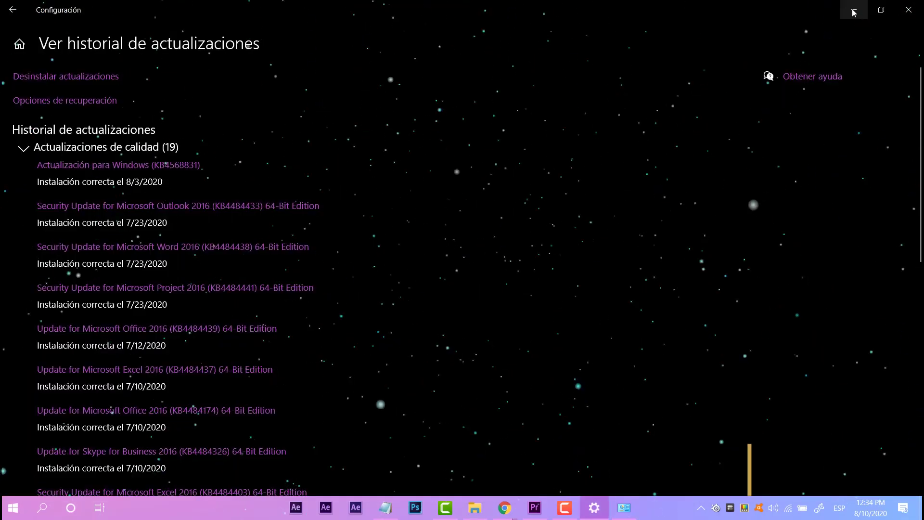
- Return to the Microsoft Update Catalog page and highlight the size of the x64 Windows 10 Version 2004 update
{"action": "left_click", "coordinate": [854, 8]}
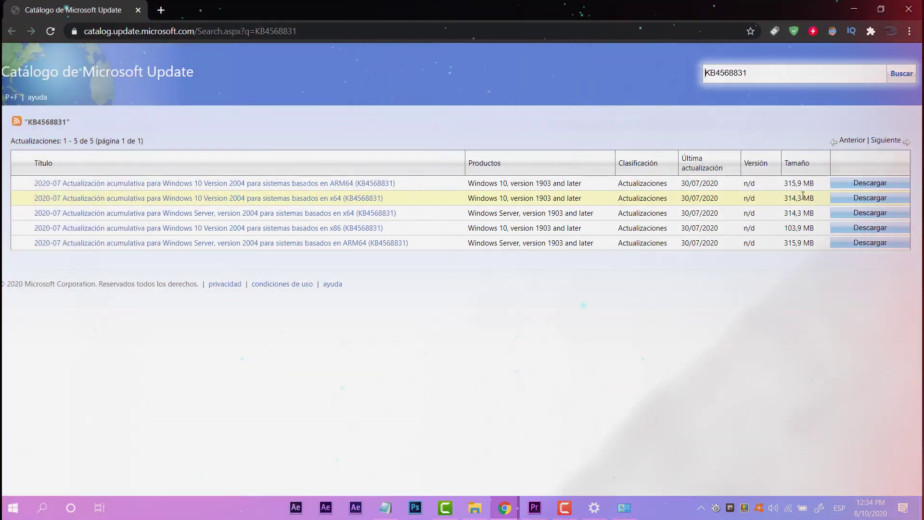
{"action": "double_click", "coordinate": [795, 198]}
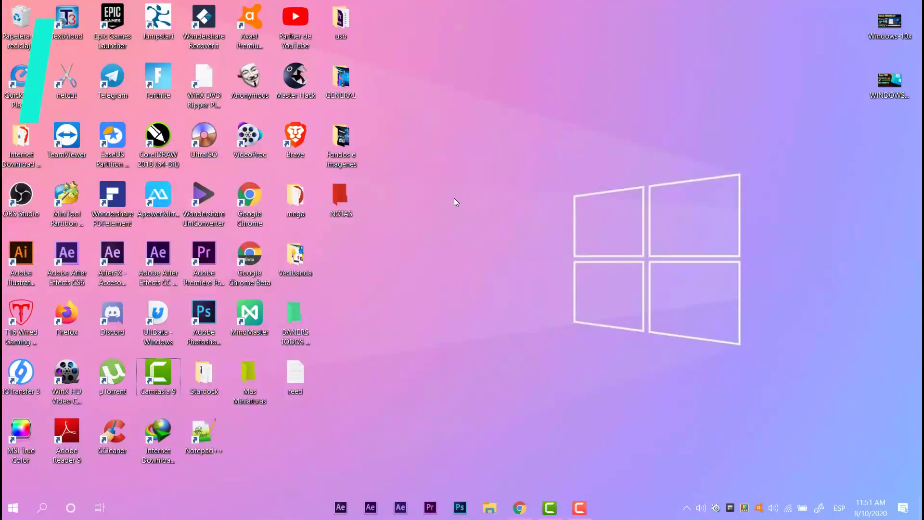
- Search for "punto", view the restore point creation dialog for drive C:, and close the system properties without creating one
{"action": "key", "text": "super"}
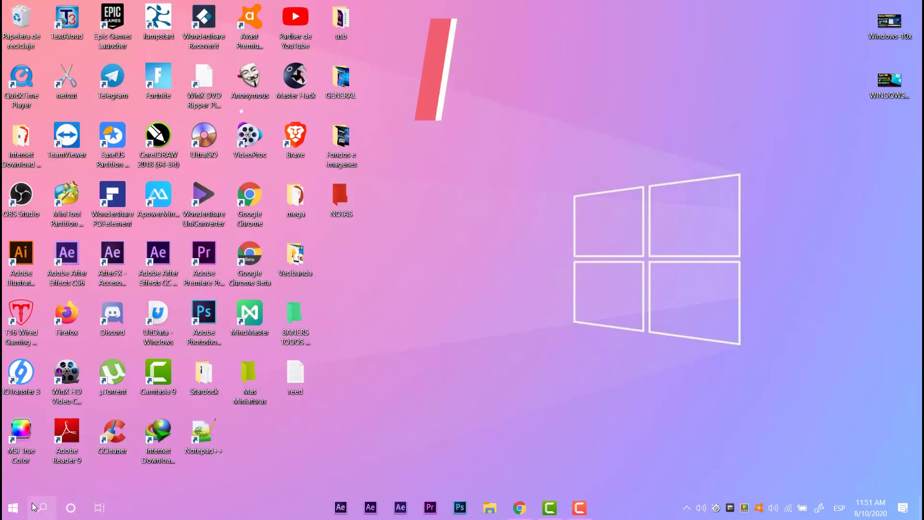
{"action": "left_click", "coordinate": [25, 505]}
{"action": "type", "text": "punto"}
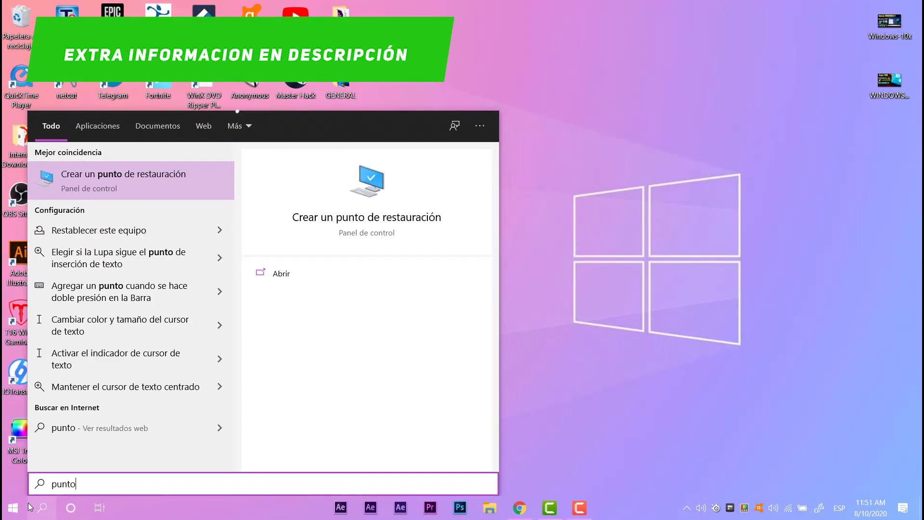
{"action": "left_click", "coordinate": [146, 187]}
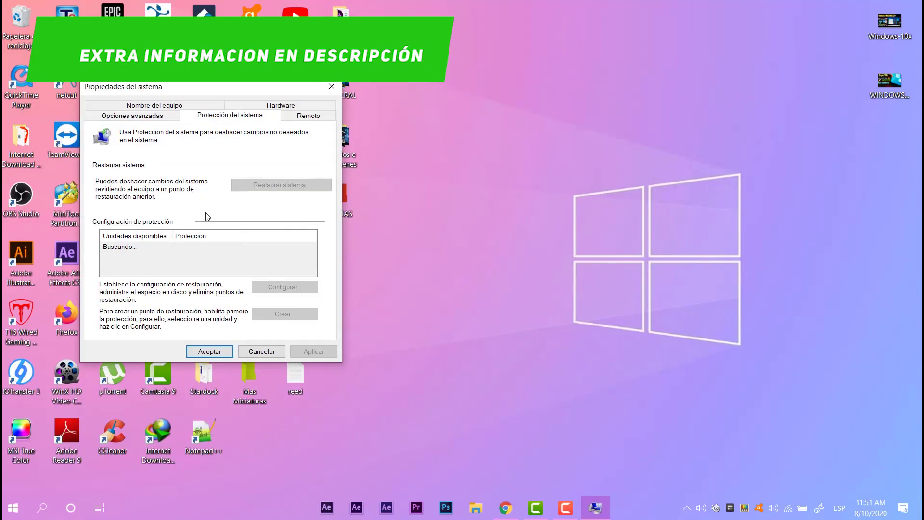
{"action": "left_click", "coordinate": [183, 247]}
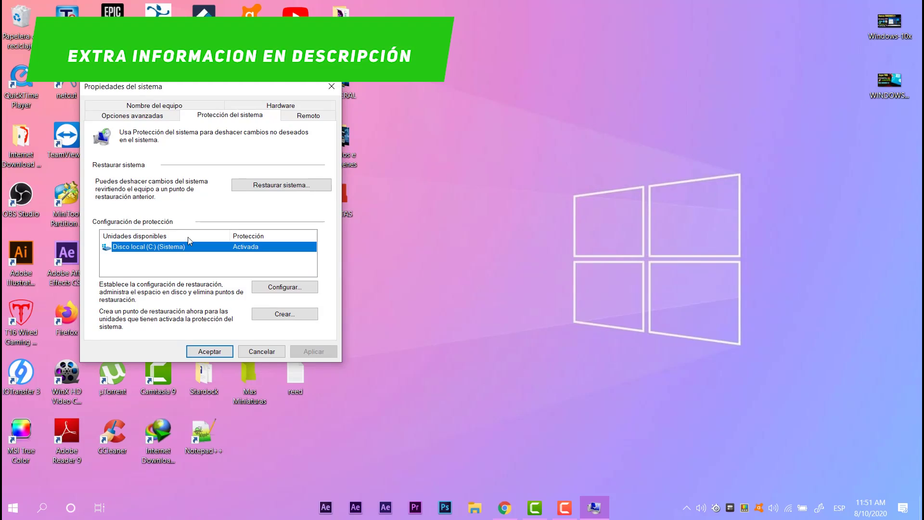
{"action": "left_click", "coordinate": [283, 313]}
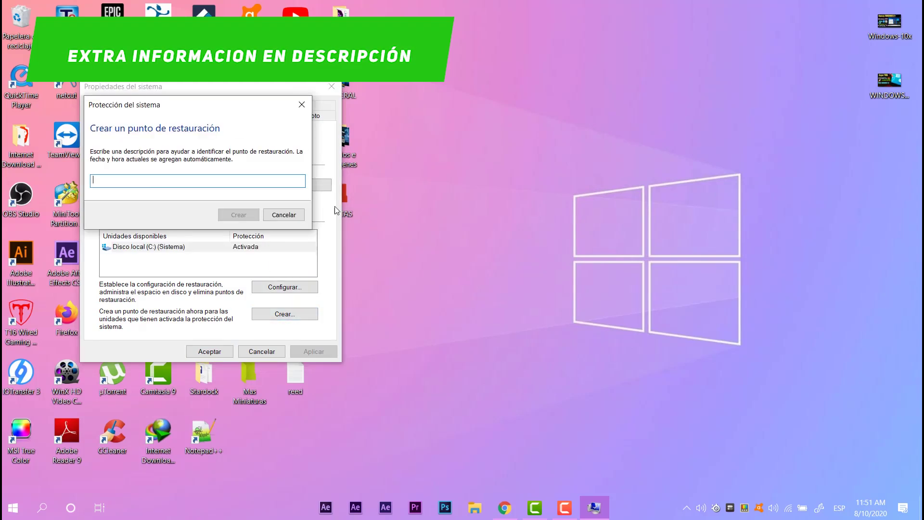
{"action": "left_click", "coordinate": [294, 212]}
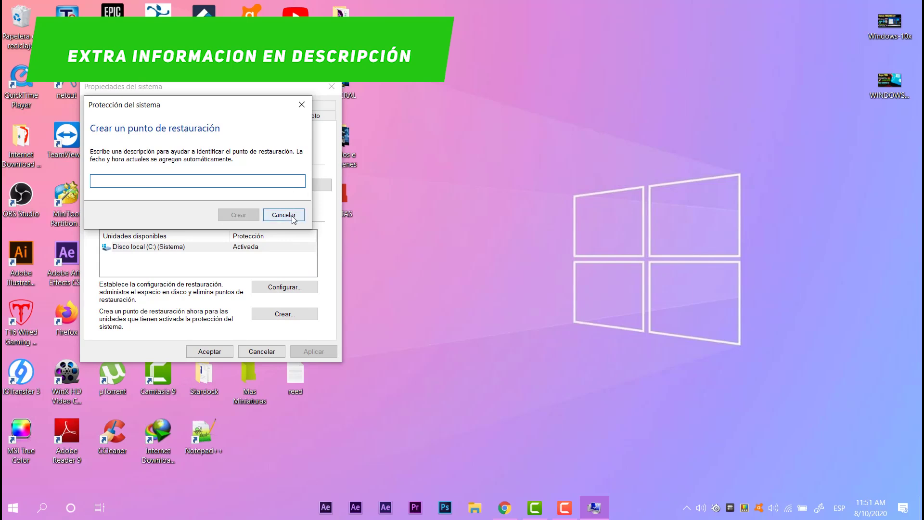
{"action": "left_click", "coordinate": [324, 86]}
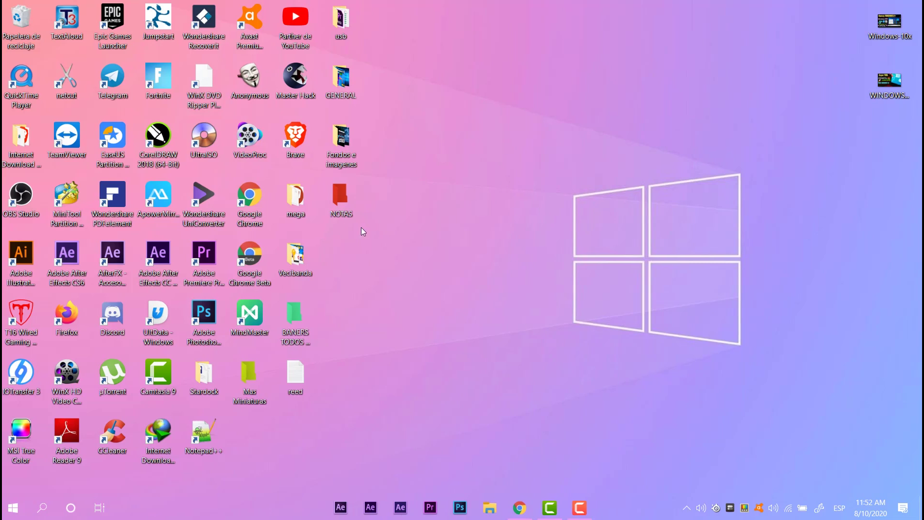
- Run notepad to open a new blank text document
{"action": "right_click", "coordinate": [468, 223]}
{"action": "left_click", "coordinate": [487, 123]}
{"action": "key", "text": "super+r"}
{"action": "key", "text": "Down"}
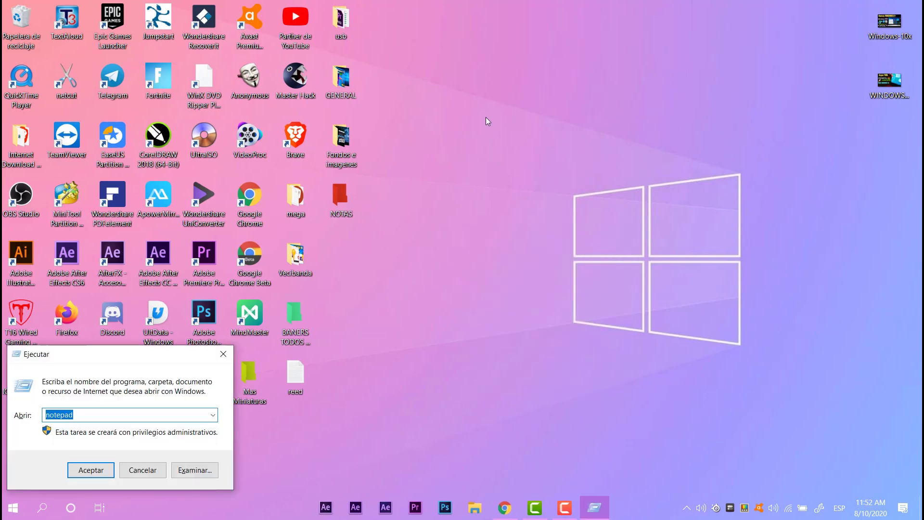
{"action": "key", "text": "Return"}
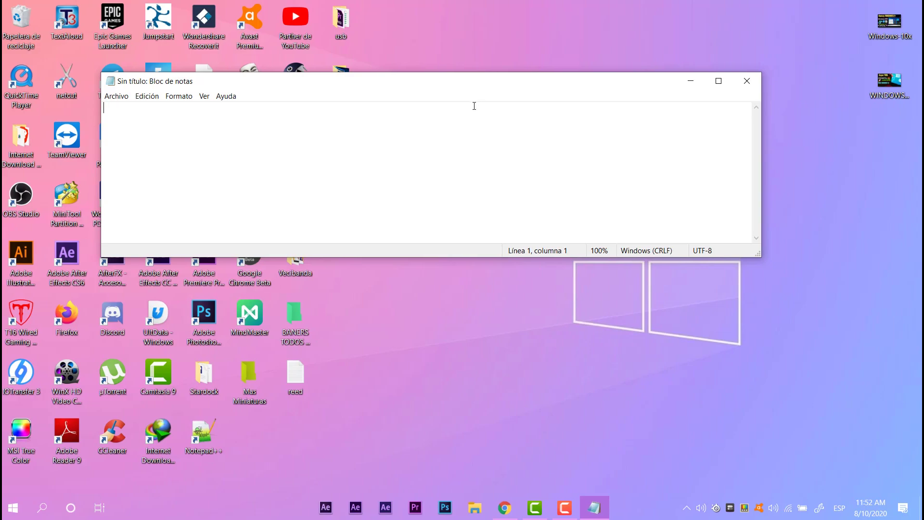
{"action": "key", "text": "ctrl+v"}
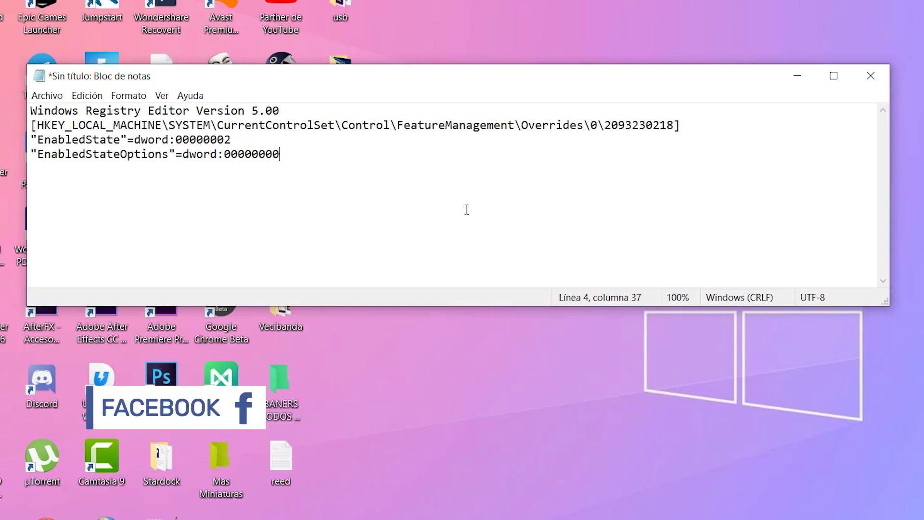
{"action": "key", "text": "ctrl+a"}
{"action": "left_click", "coordinate": [240, 187]}
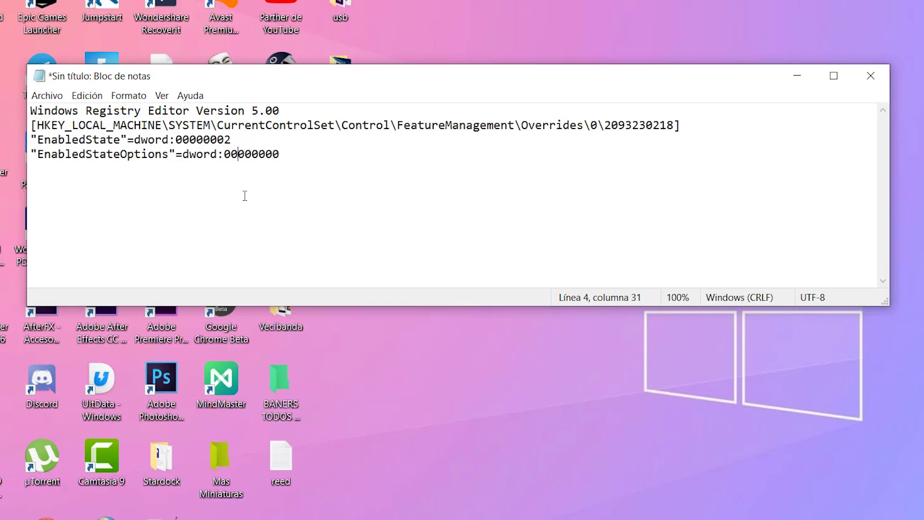
{"action": "key", "text": "ctrl+a"}
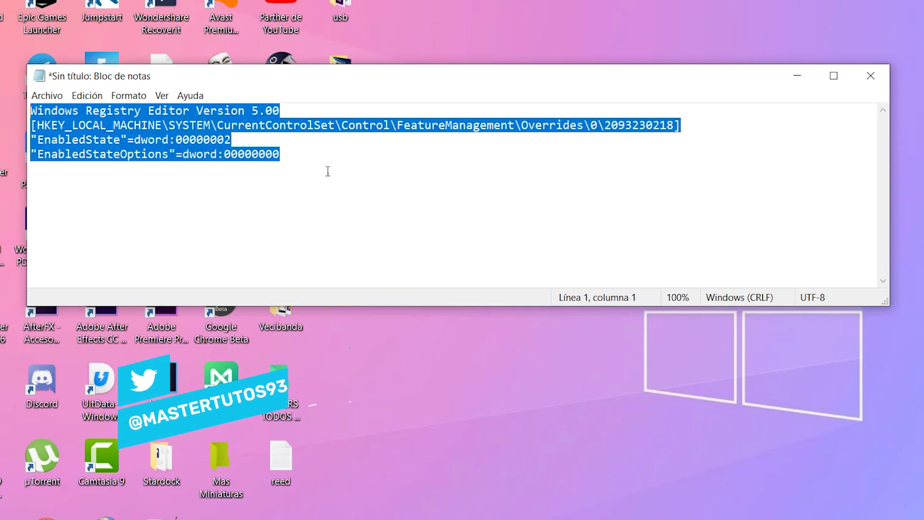
{"action": "left_click", "coordinate": [323, 209]}
{"action": "key", "text": "ctrl+a"}
{"action": "left_click_drag", "start_coordinate": [37, 125], "coordinate": [694, 132]}
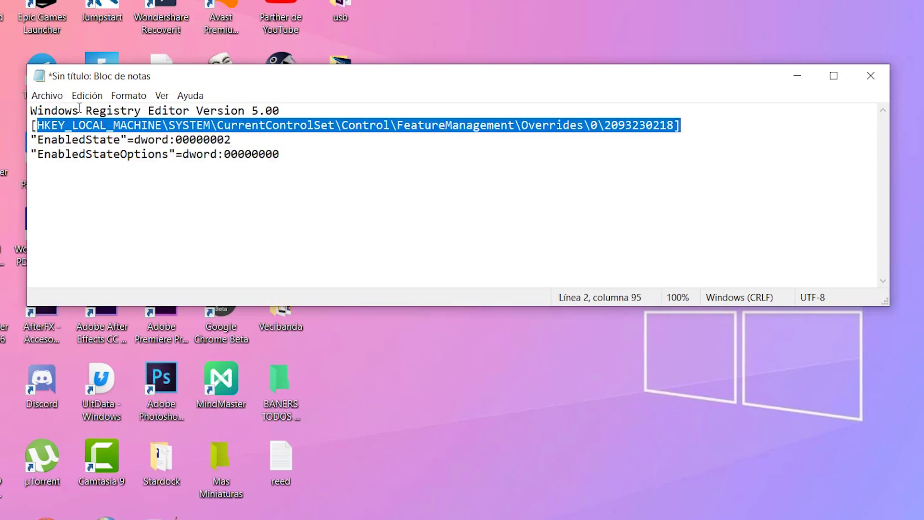
- Save the document on the desktop as 20h2.reg
{"action": "left_click", "coordinate": [46, 96]}
{"action": "left_click", "coordinate": [93, 152]}
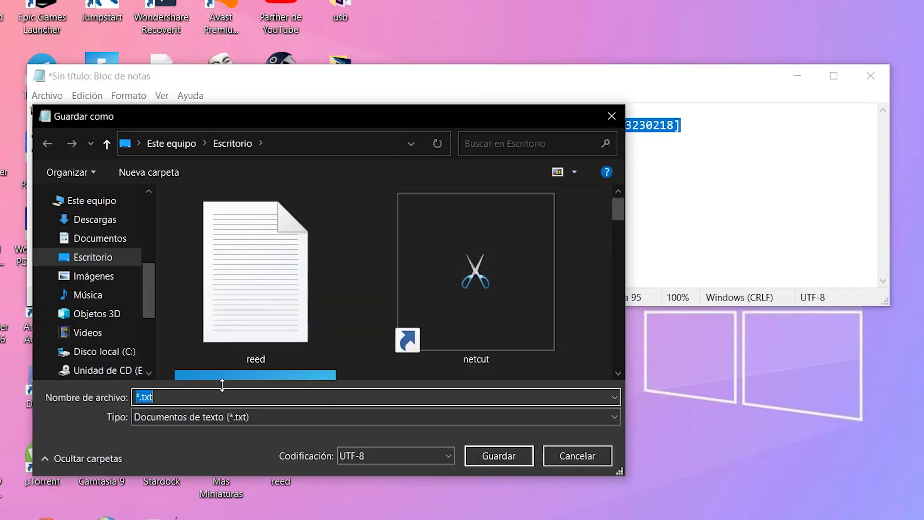
{"action": "type", "text": "20h1"}
{"action": "key", "text": "BackSpace"}
{"action": "type", "text": "2.reg"}
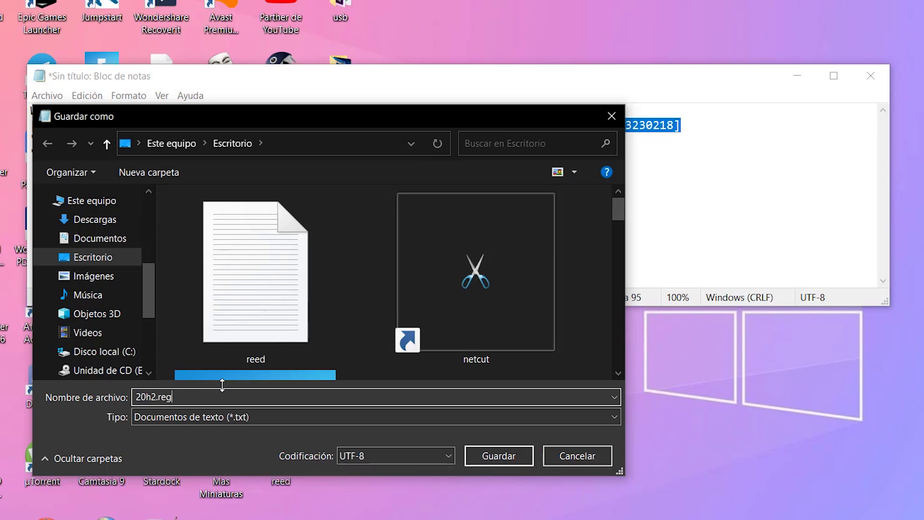
{"action": "key", "text": "Return"}
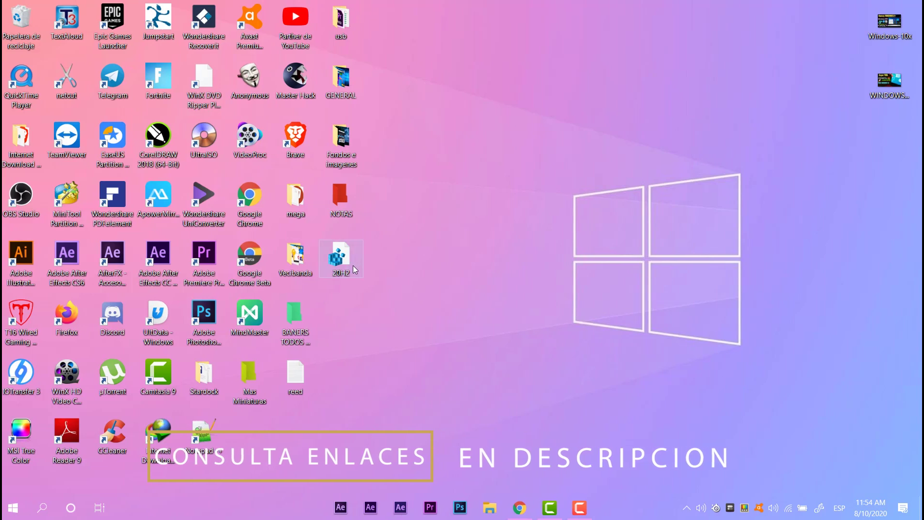
- Merge the 20H2 file from the desktop into the registry, moving the warning dialog aside and accepting the prompts
{"action": "double_click", "coordinate": [341, 260]}
{"action": "left_click_drag", "start_coordinate": [415, 181], "coordinate": [510, 67]}
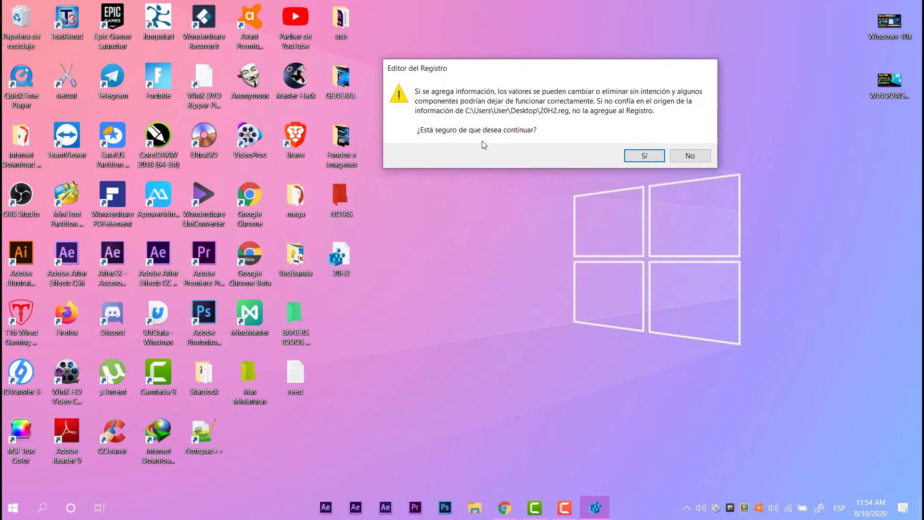
{"action": "left_click", "coordinate": [645, 156]}
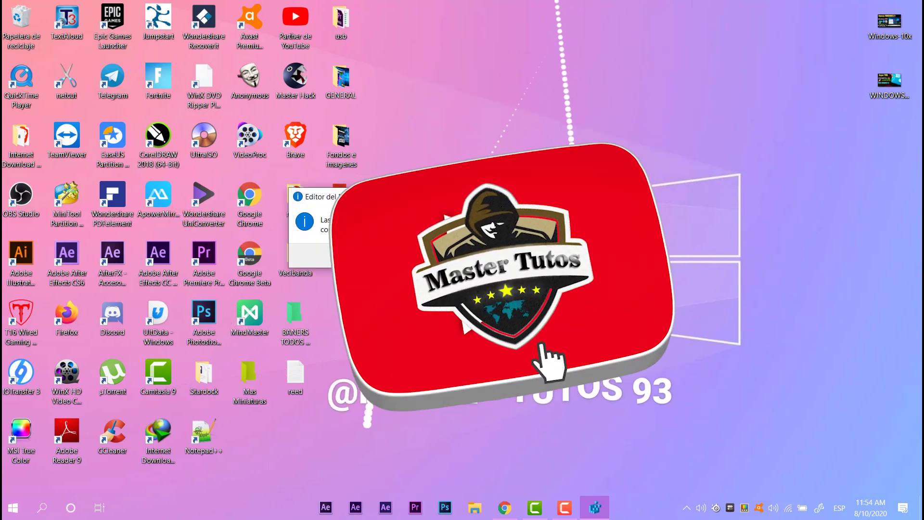
{"action": "key", "text": "Return"}
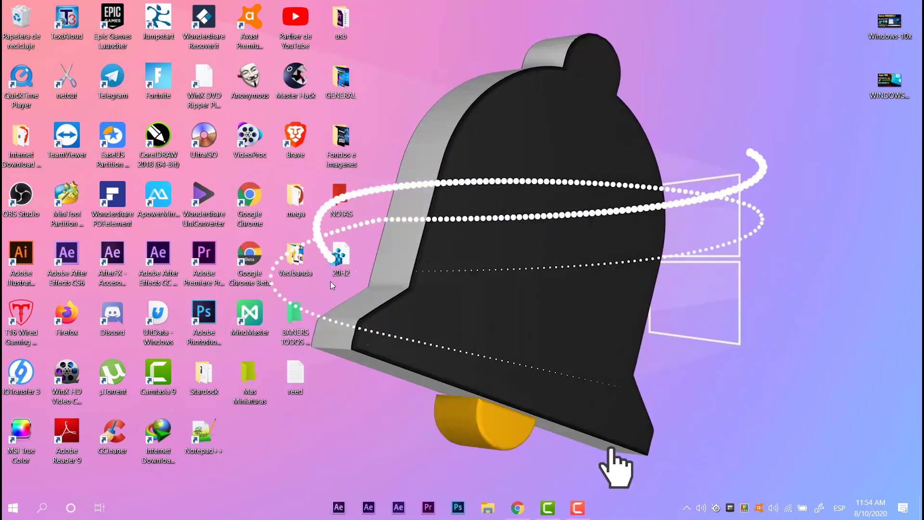
- Merge the 20H2 file into the registry two more times, accepting the warning and the closing message each time
{"action": "double_click", "coordinate": [337, 281]}
{"action": "left_click", "coordinate": [557, 262]}
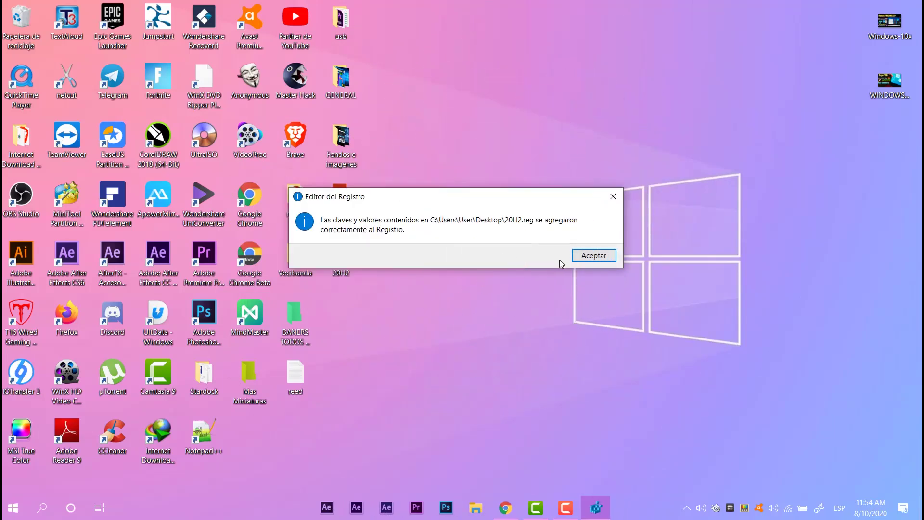
{"action": "left_click", "coordinate": [591, 255]}
{"action": "double_click", "coordinate": [351, 251]}
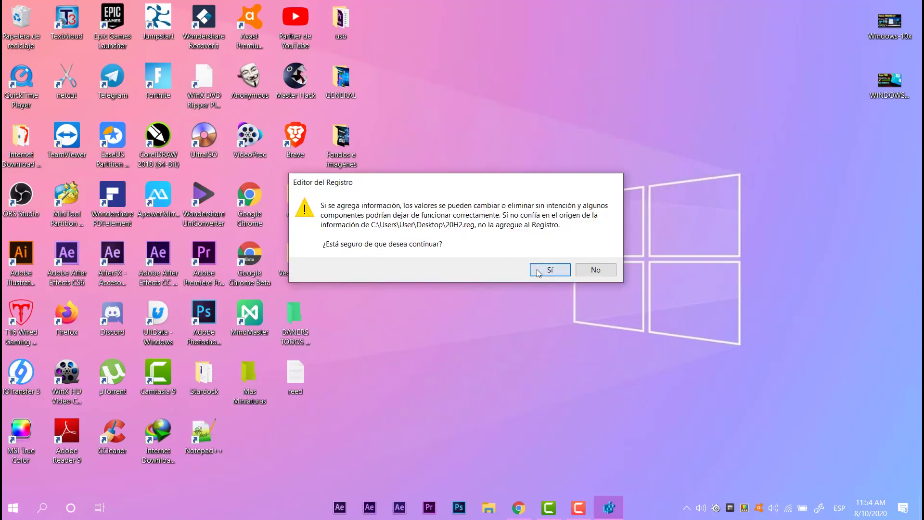
{"action": "left_click", "coordinate": [549, 270]}
{"action": "left_click", "coordinate": [597, 254]}
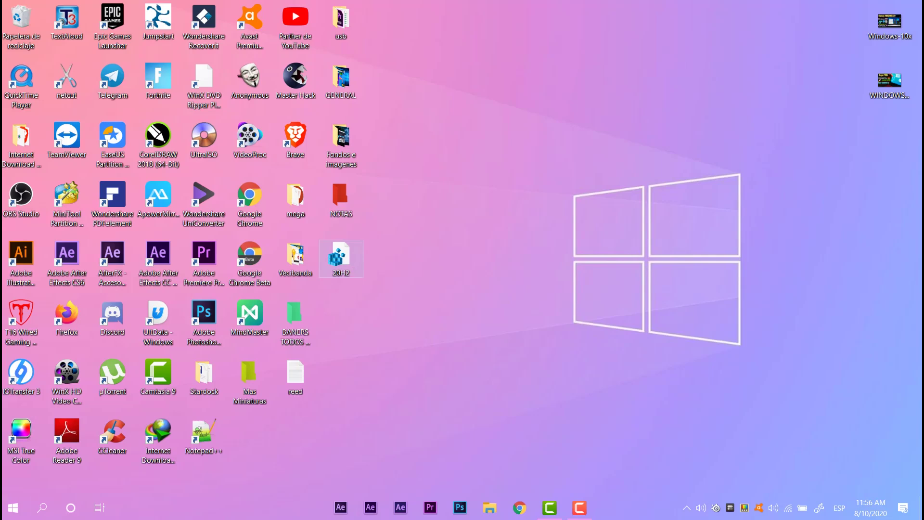
- Examine the Start menu's tile backgrounds and app list icons against the previous design, and close the menu
{"action": "left_click", "coordinate": [13, 508]}
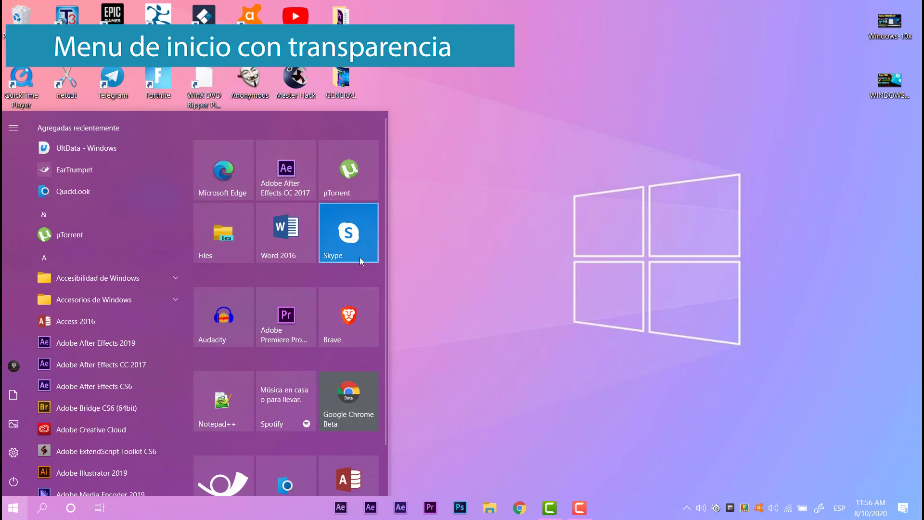
{"action": "scroll", "coordinate": [348, 306], "scroll_direction": "down", "scroll_amount": 2}
{"action": "scroll", "coordinate": [333, 308], "scroll_direction": "up", "scroll_amount": 2}
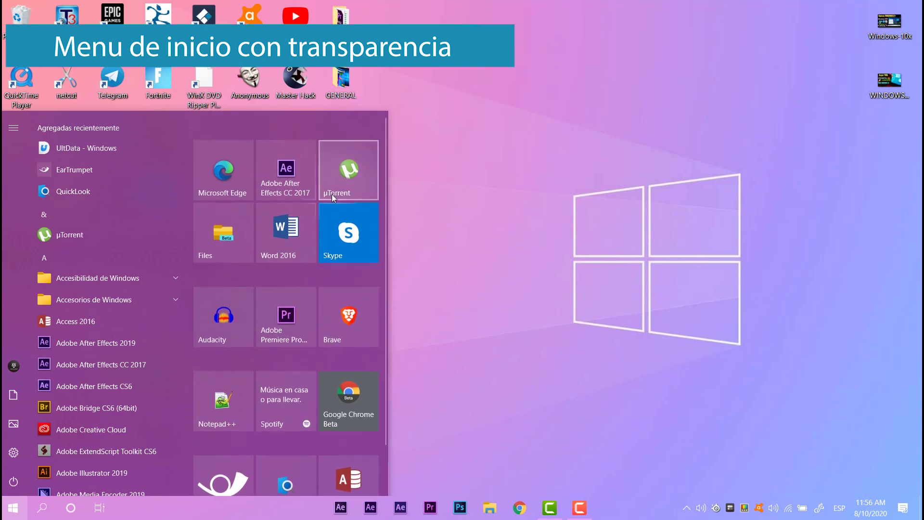
{"action": "scroll", "coordinate": [332, 310], "scroll_direction": "down", "scroll_amount": 2}
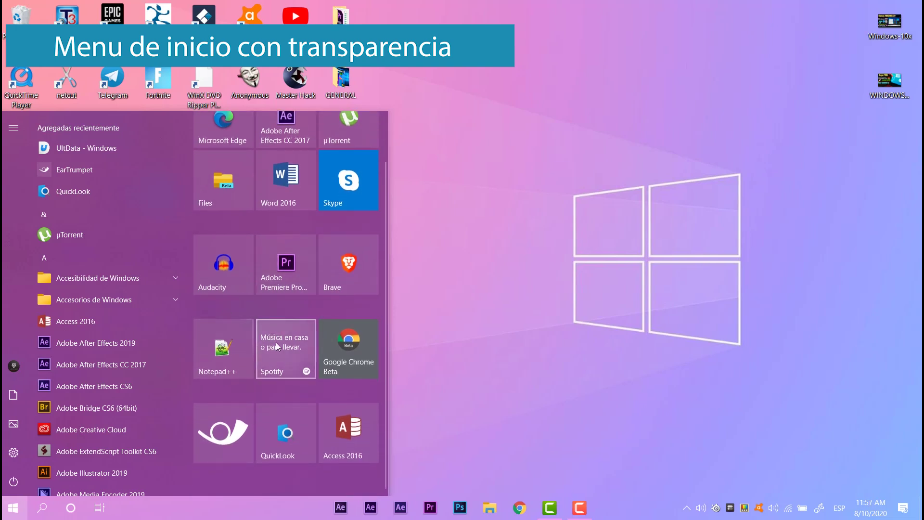
{"action": "scroll", "coordinate": [221, 226], "scroll_direction": "up", "scroll_amount": 2}
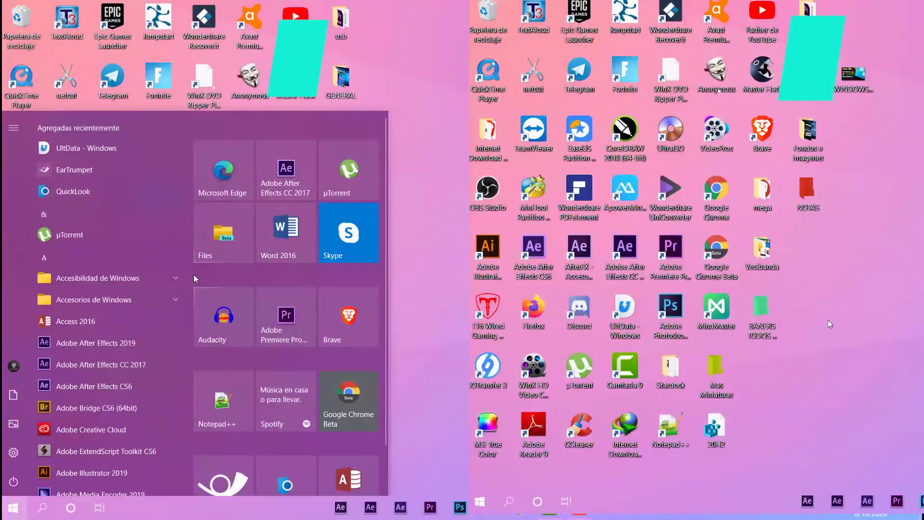
{"action": "scroll", "coordinate": [284, 337], "scroll_direction": "down", "scroll_amount": 2}
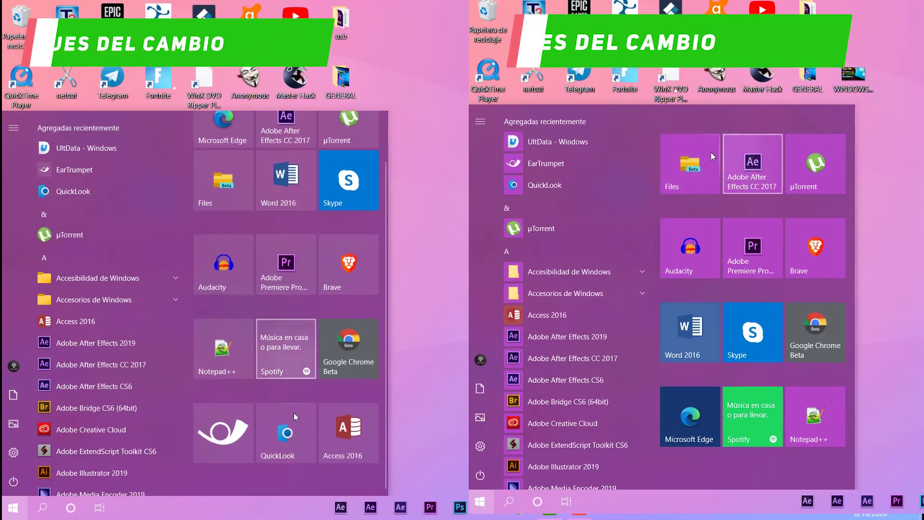
{"action": "scroll", "coordinate": [291, 378], "scroll_direction": "up", "scroll_amount": 2}
{"action": "left_click", "coordinate": [832, 207]}
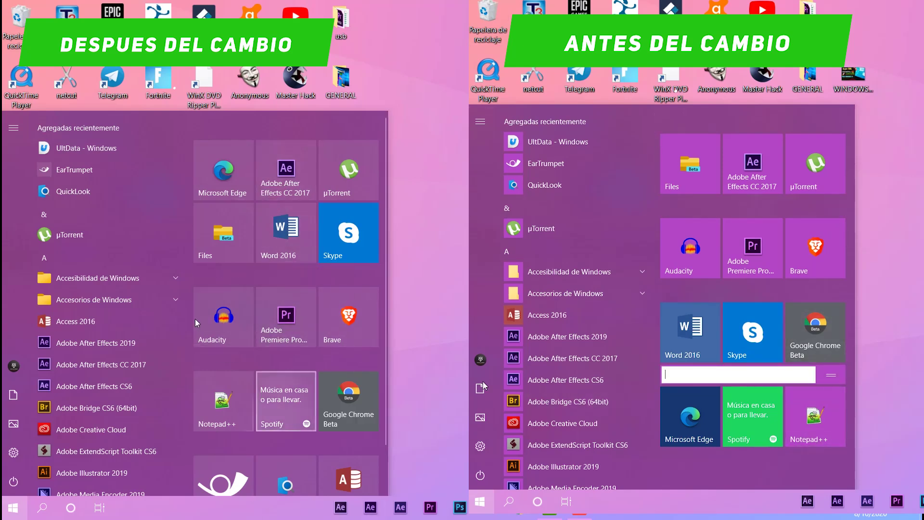
{"action": "scroll", "coordinate": [295, 318], "scroll_direction": "down", "scroll_amount": 1}
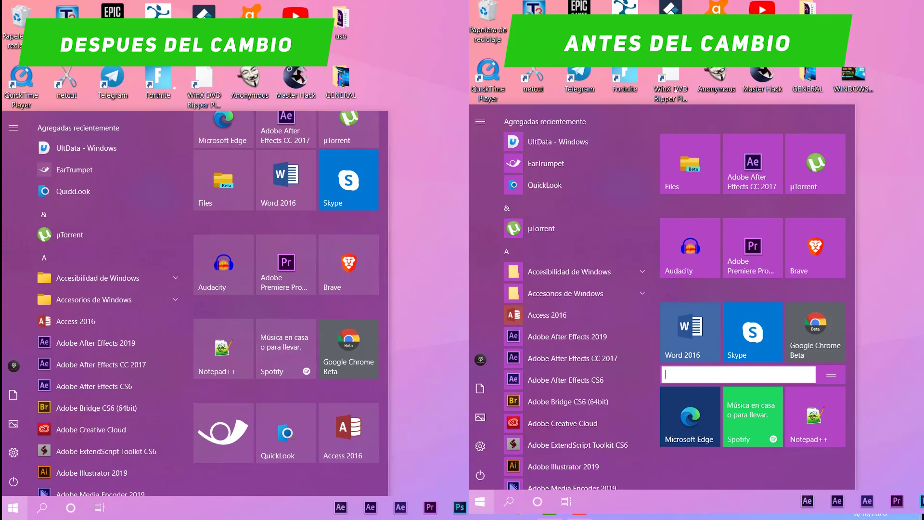
{"action": "scroll", "coordinate": [250, 363], "scroll_direction": "up", "scroll_amount": 1}
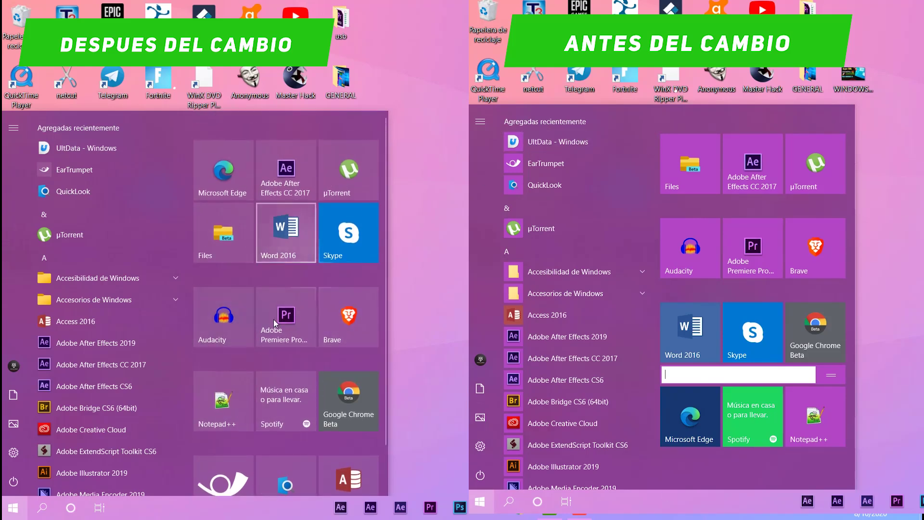
{"action": "key", "text": "Escape"}
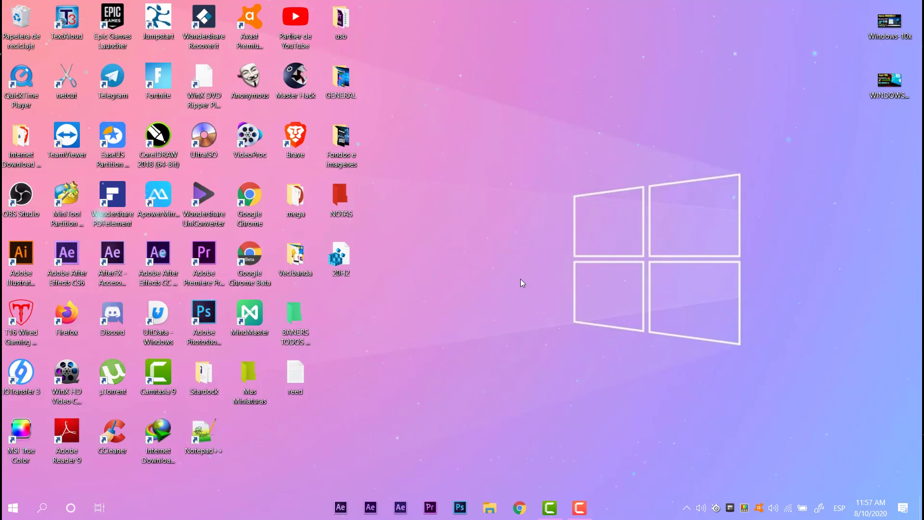
- Run the Registry Editor and select the Control key under HKEY_LOCAL_MACHINE\SYSTEM\CurrentControlSet
{"action": "key", "text": "super+r"}
{"action": "key", "text": "Down"}
{"action": "key", "text": "Return"}
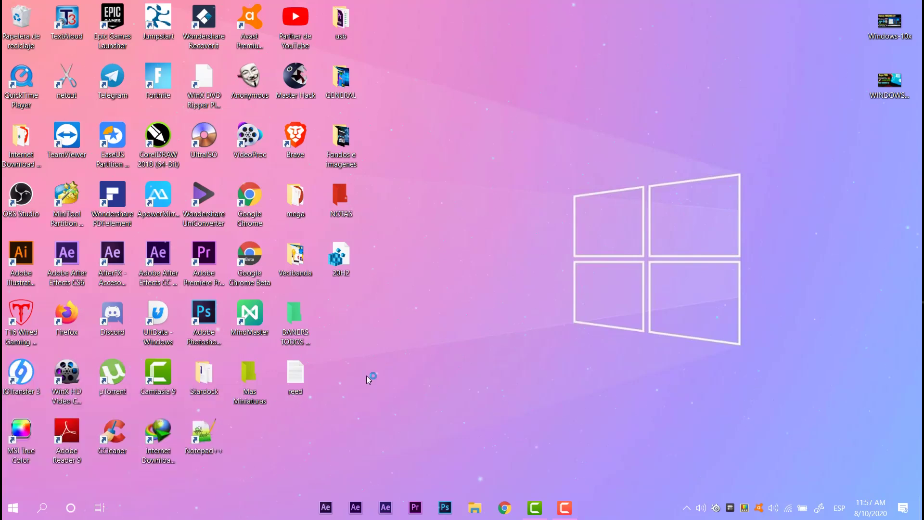
{"action": "scroll", "coordinate": [11, 111], "scroll_direction": "up", "scroll_amount": 10}
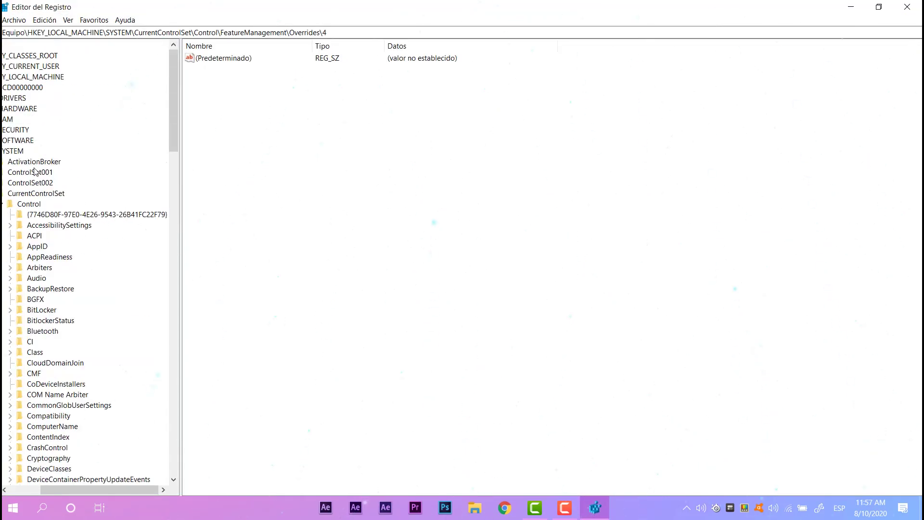
{"action": "left_click_drag", "start_coordinate": [144, 492], "coordinate": [86, 494]}
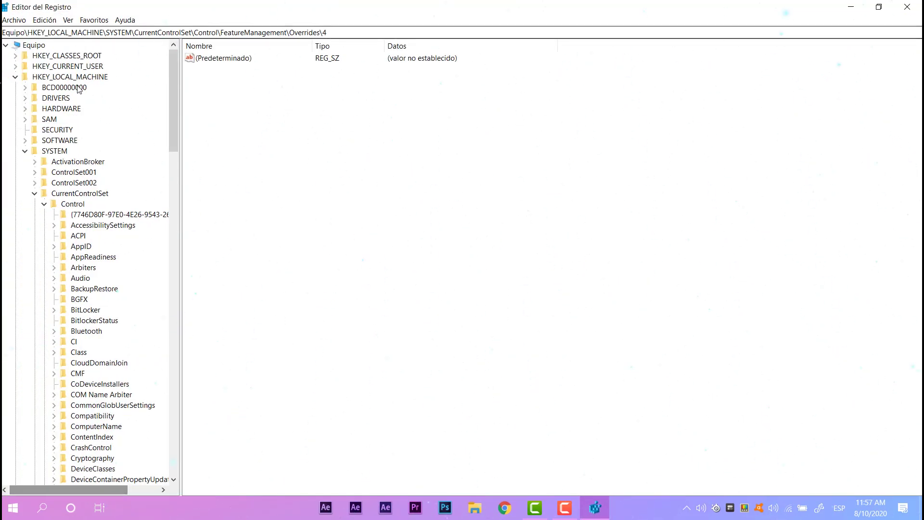
{"action": "left_click", "coordinate": [59, 194]}
{"action": "left_click", "coordinate": [53, 206]}
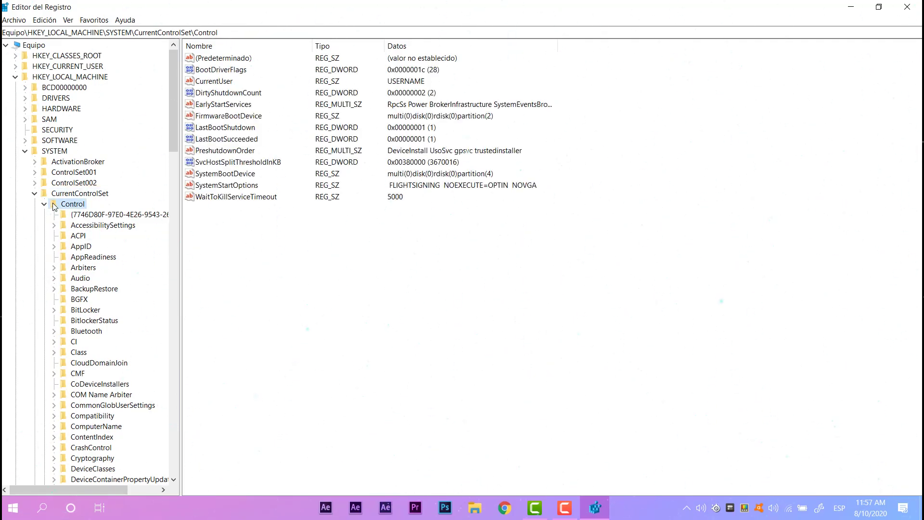
- Locate key 0 under FeatureManagement\Overrides, view its delete option, and close the Registry Editor without deleting the key
{"action": "scroll", "coordinate": [72, 193], "scroll_direction": "down", "scroll_amount": 14}
{"action": "left_click", "coordinate": [86, 163]}
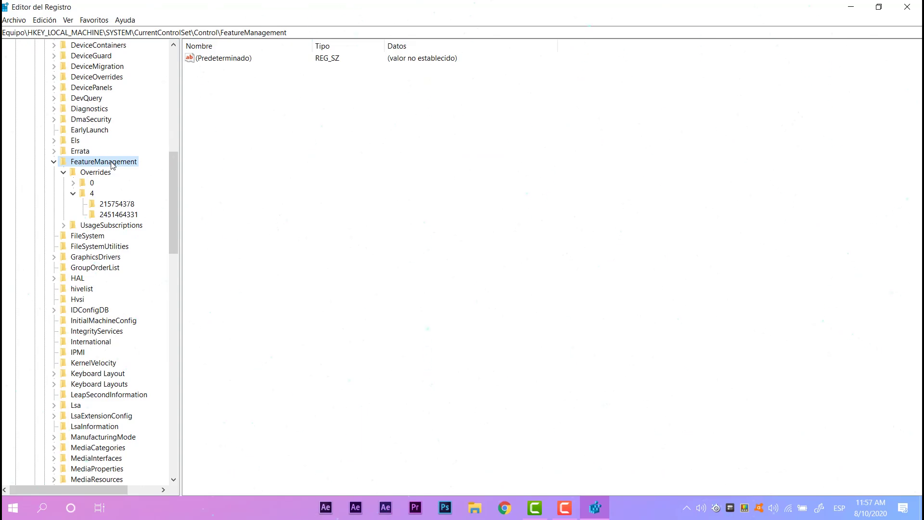
{"action": "left_click", "coordinate": [96, 173]}
{"action": "left_click", "coordinate": [92, 183]}
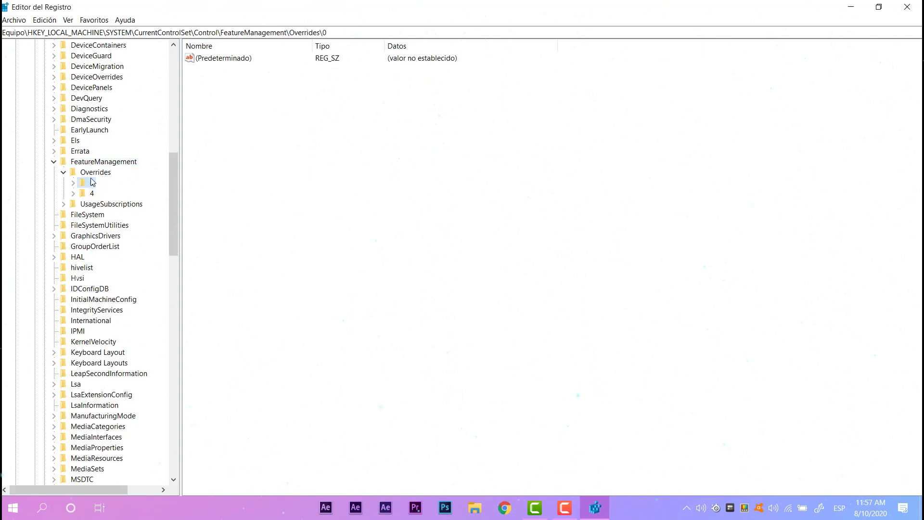
{"action": "right_click", "coordinate": [83, 184]}
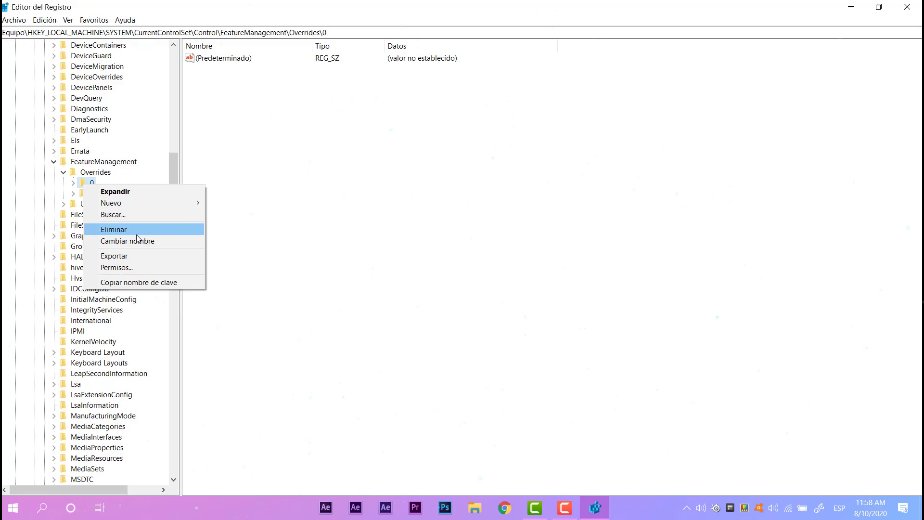
{"action": "left_click", "coordinate": [907, 8]}
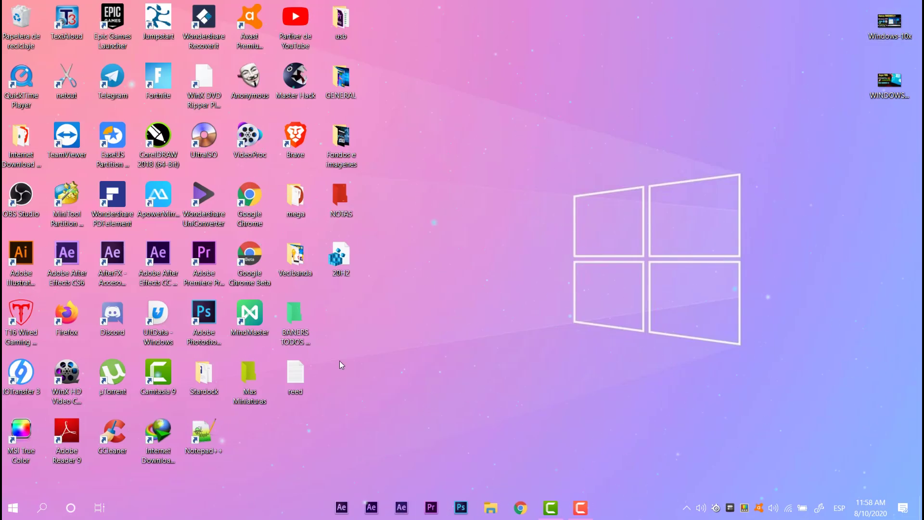
- View the Start menu once more and close it
{"action": "left_click", "coordinate": [13, 508]}
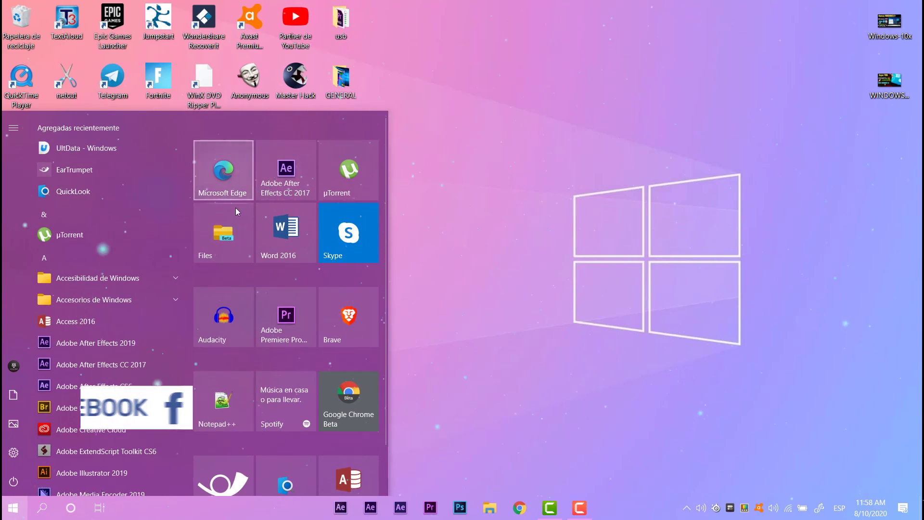
{"action": "left_click", "coordinate": [499, 243]}
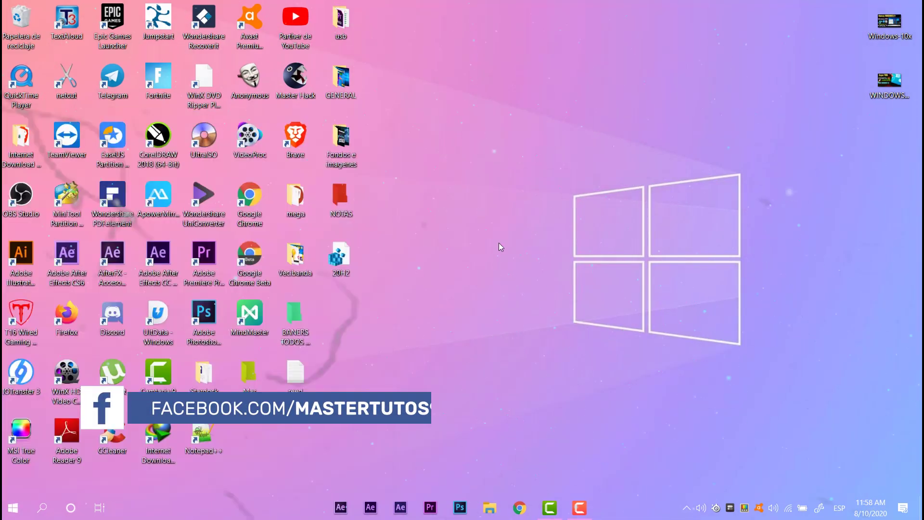
{"action": "right_click", "coordinate": [335, 268]}
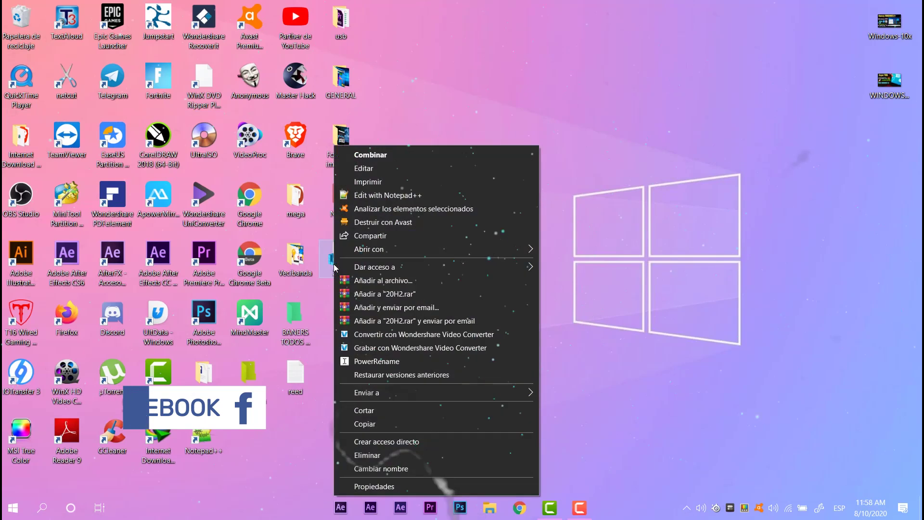
{"action": "left_click", "coordinate": [398, 167]}
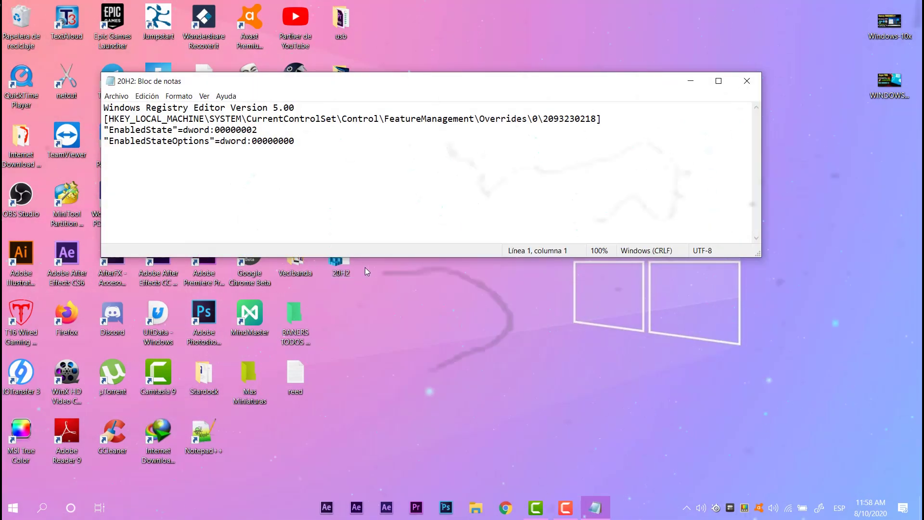
{"action": "left_click_drag", "start_coordinate": [189, 107], "coordinate": [381, 120]}
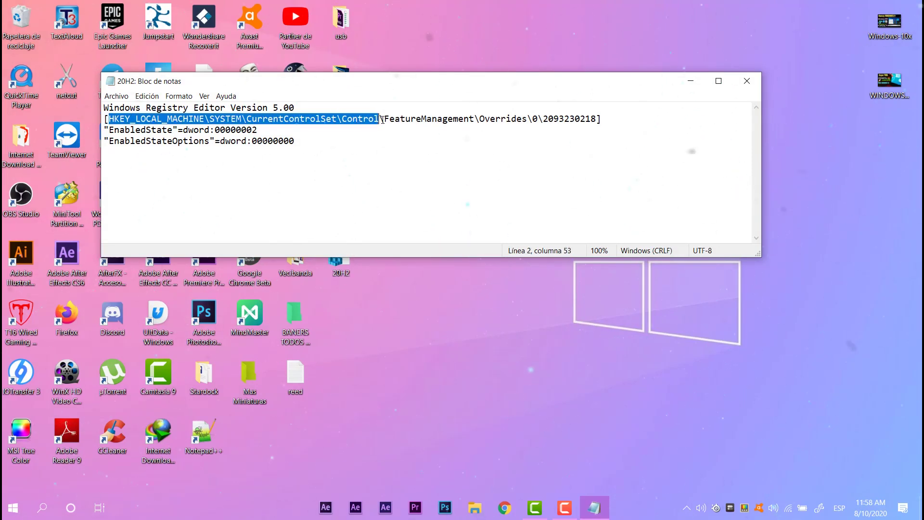
{"action": "left_click_drag", "start_coordinate": [549, 118], "coordinate": [580, 118]}
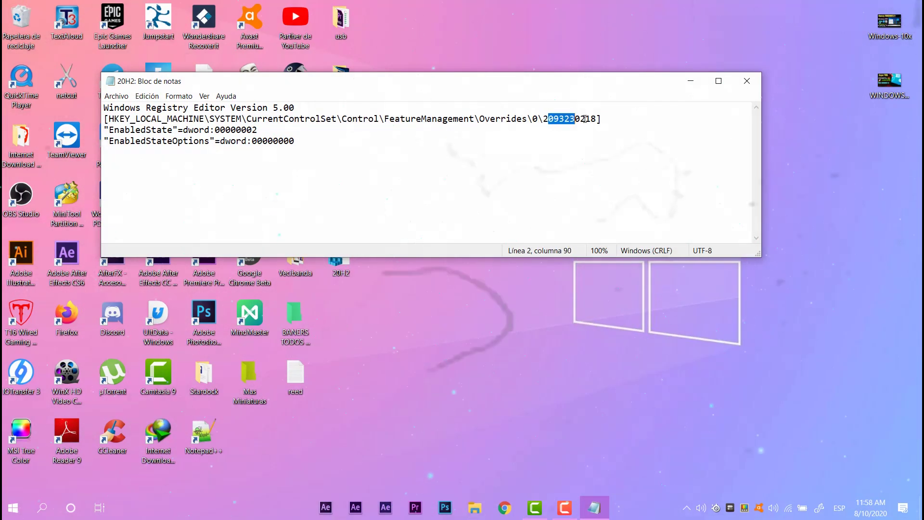
{"action": "left_click", "coordinate": [744, 85]}
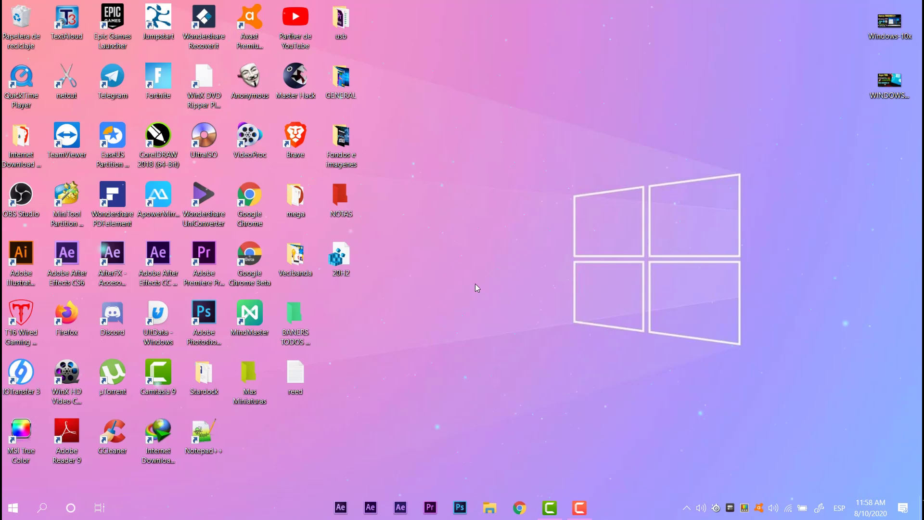
- Open the Start menu, look through its pinned tiles, and close it again
{"action": "key", "text": "super"}
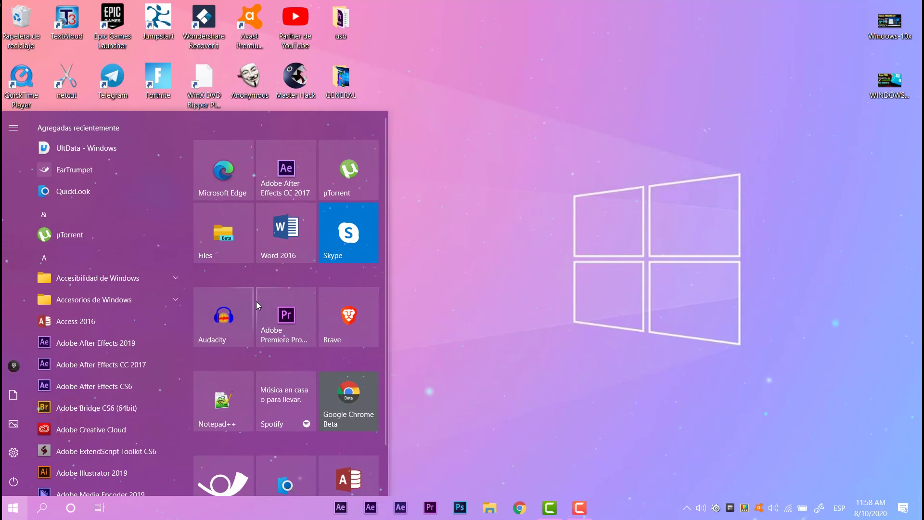
{"action": "scroll", "coordinate": [303, 340], "scroll_direction": "down", "scroll_amount": 1}
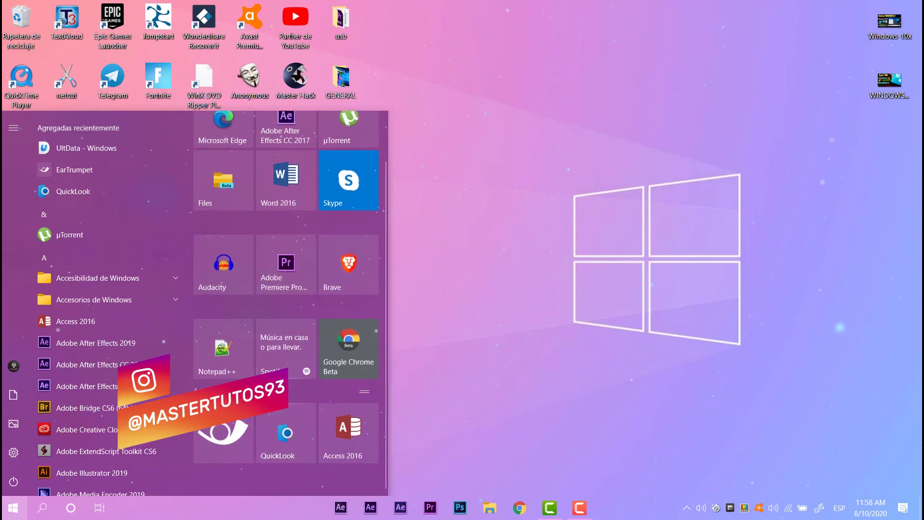
{"action": "scroll", "coordinate": [191, 154], "scroll_direction": "up", "scroll_amount": 1}
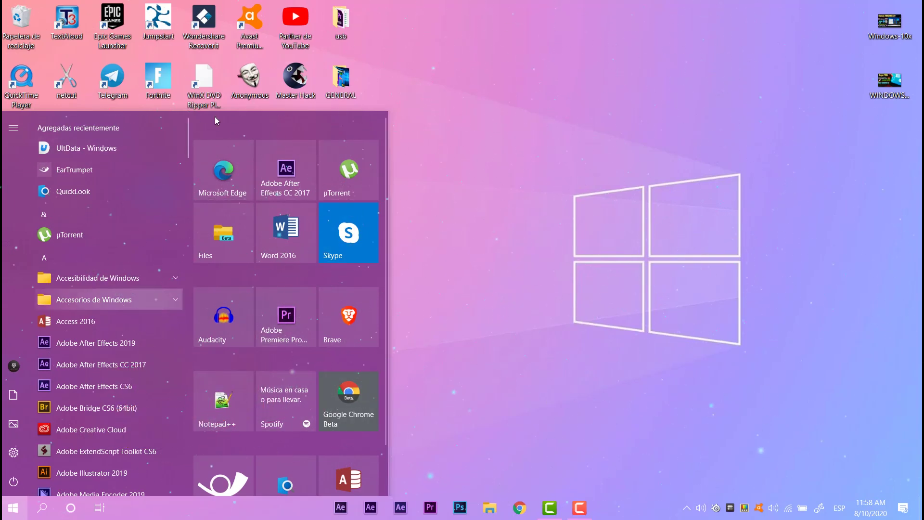
{"action": "left_click", "coordinate": [515, 224]}
- Open the desktop's personalization settings at Colores and look through the color mode, transparency and accent color options
{"action": "right_click", "coordinate": [515, 225]}
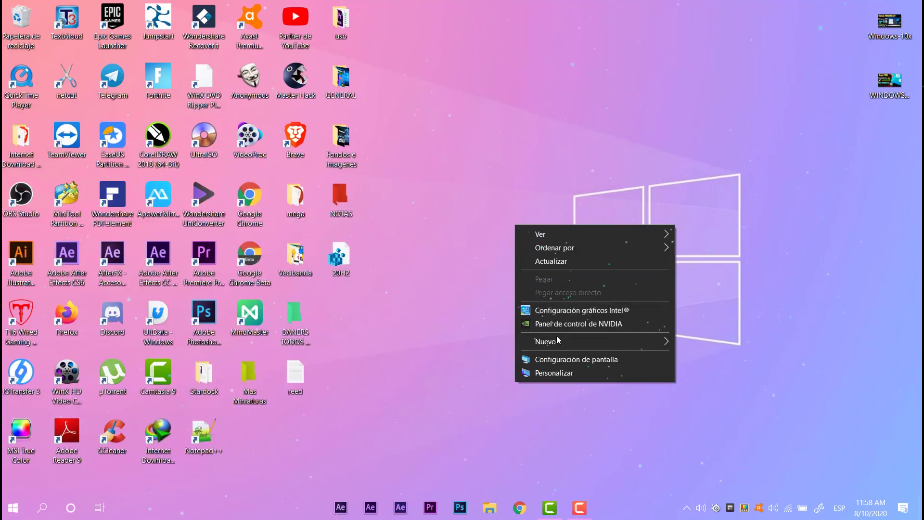
{"action": "left_click", "coordinate": [579, 373]}
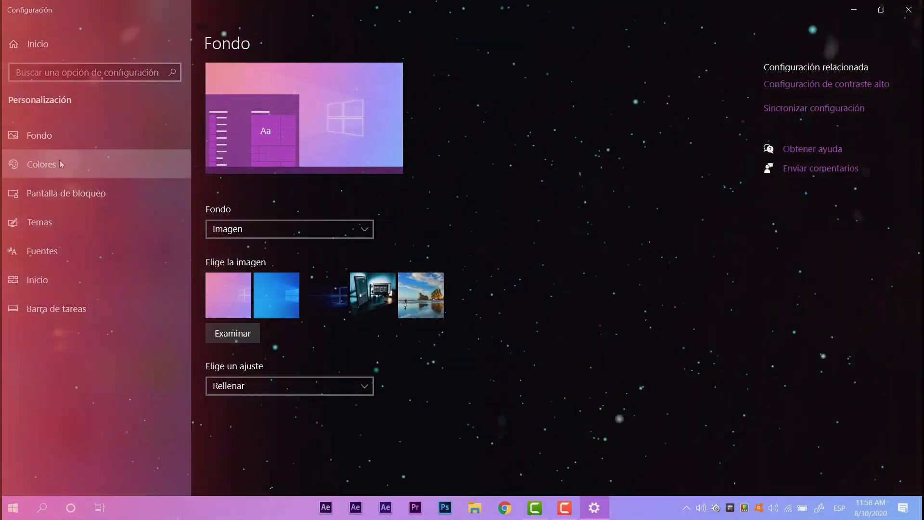
{"action": "left_click", "coordinate": [59, 163]}
{"action": "scroll", "coordinate": [311, 347], "scroll_direction": "down", "scroll_amount": 5}
{"action": "scroll", "coordinate": [380, 447], "scroll_direction": "up", "scroll_amount": 5}
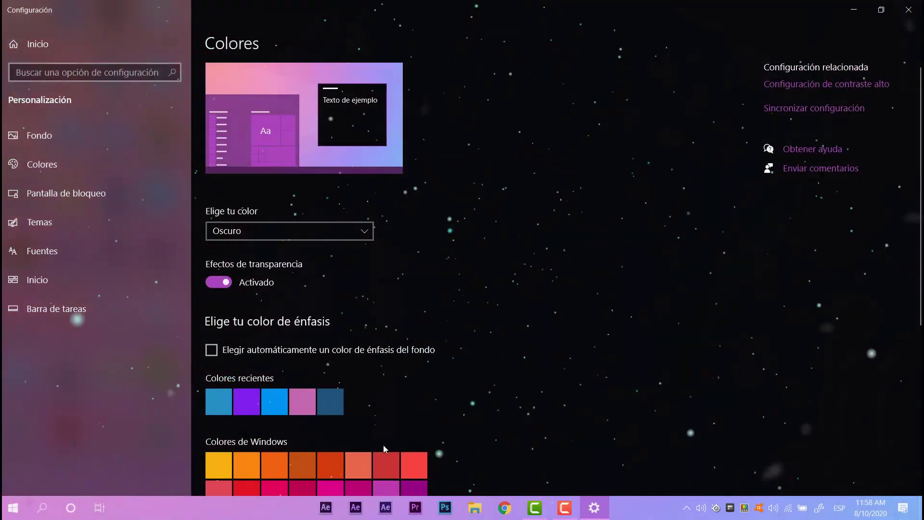